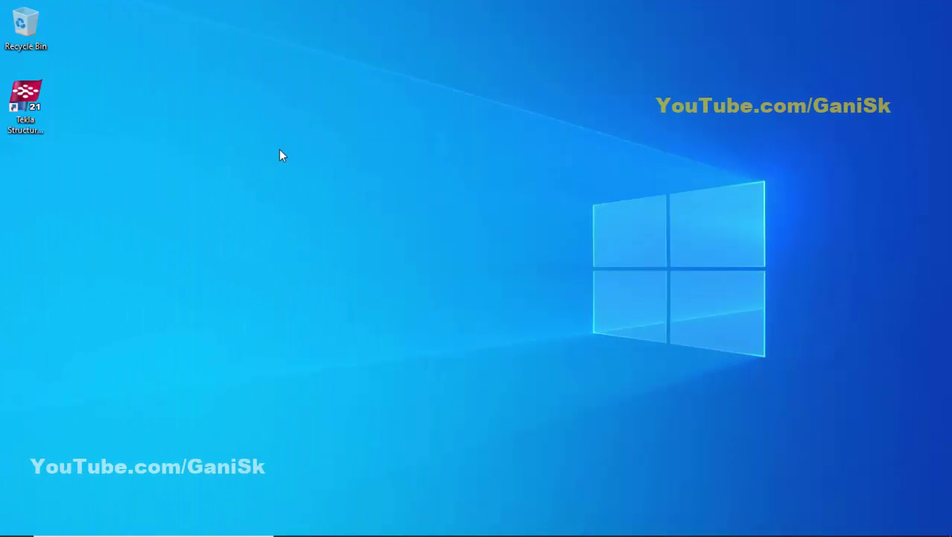
Launch Tekla Structures with the US imperial environment, Steel Detailing role and Steel Detailing configuration
double_click(31, 115)
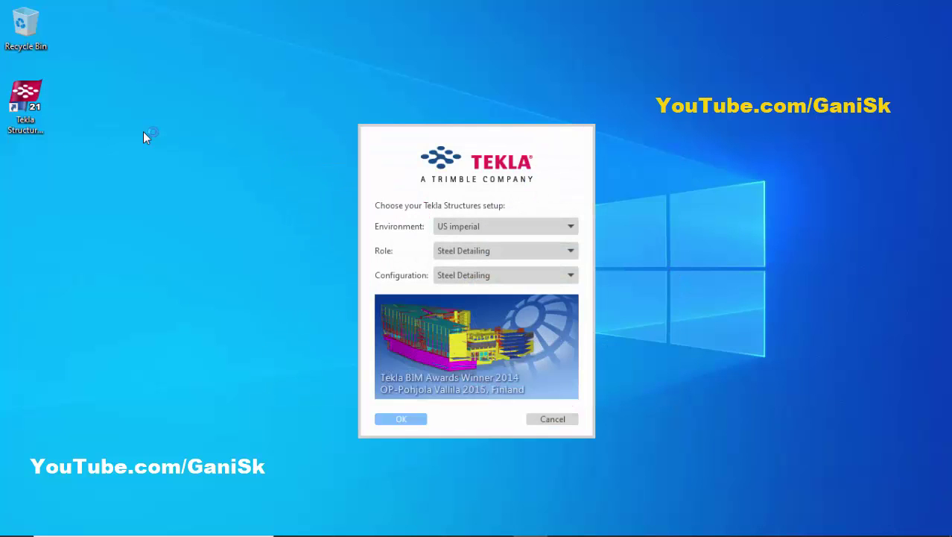
click(475, 227)
click(475, 269)
click(477, 251)
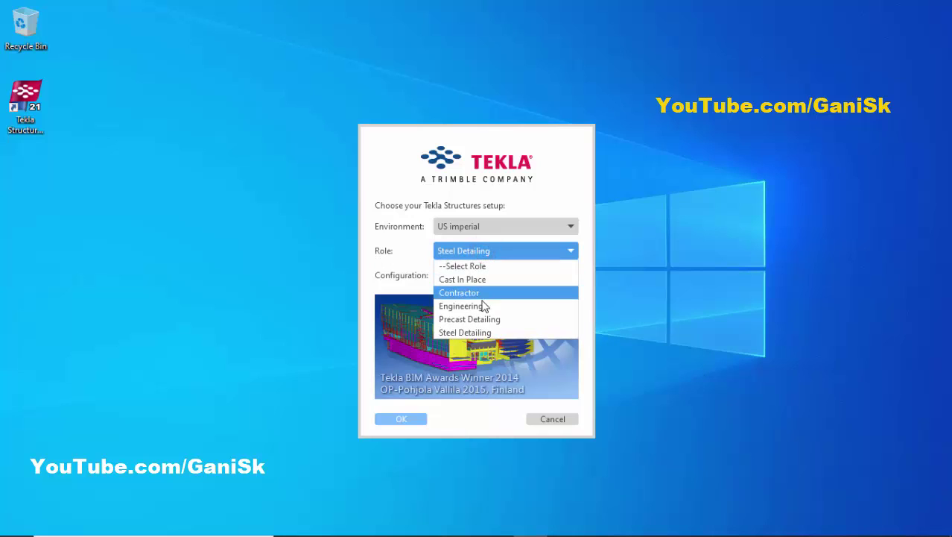
click(481, 335)
click(492, 275)
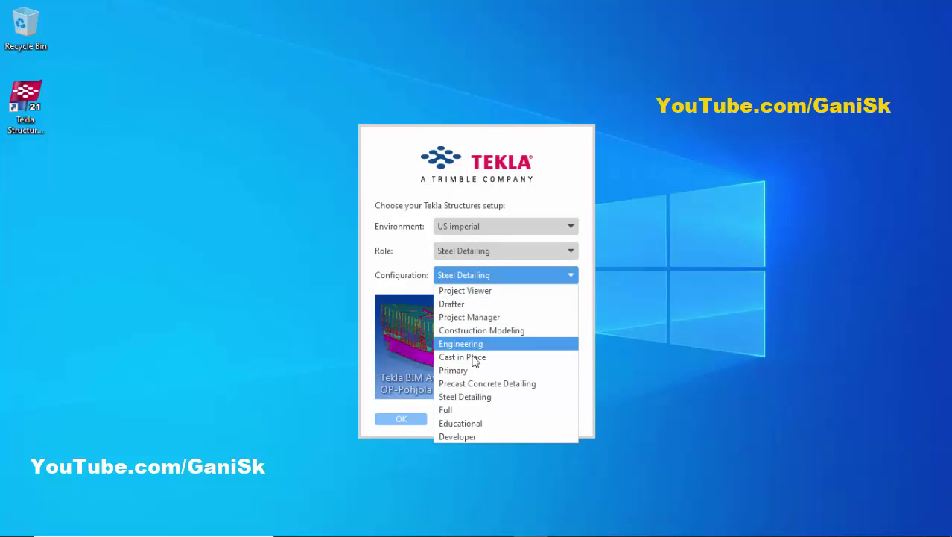
click(474, 397)
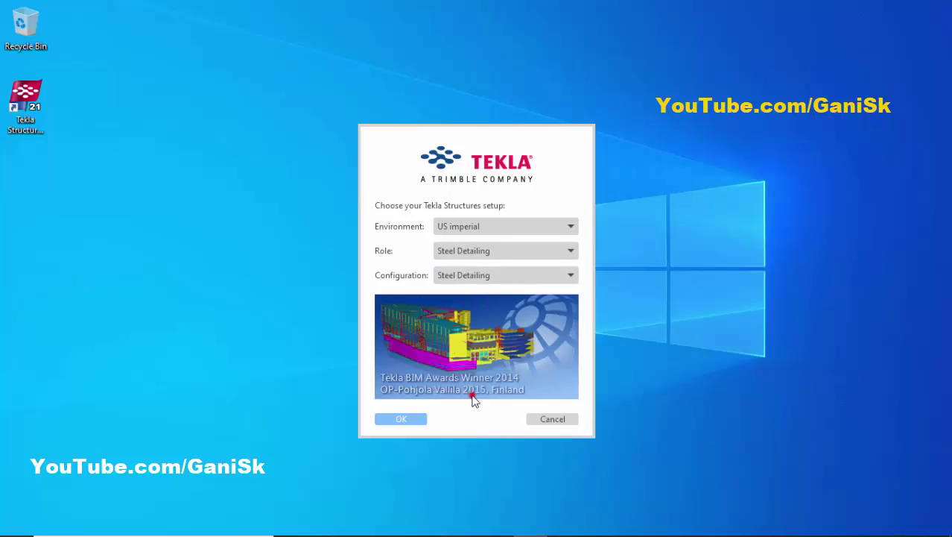
click(402, 419)
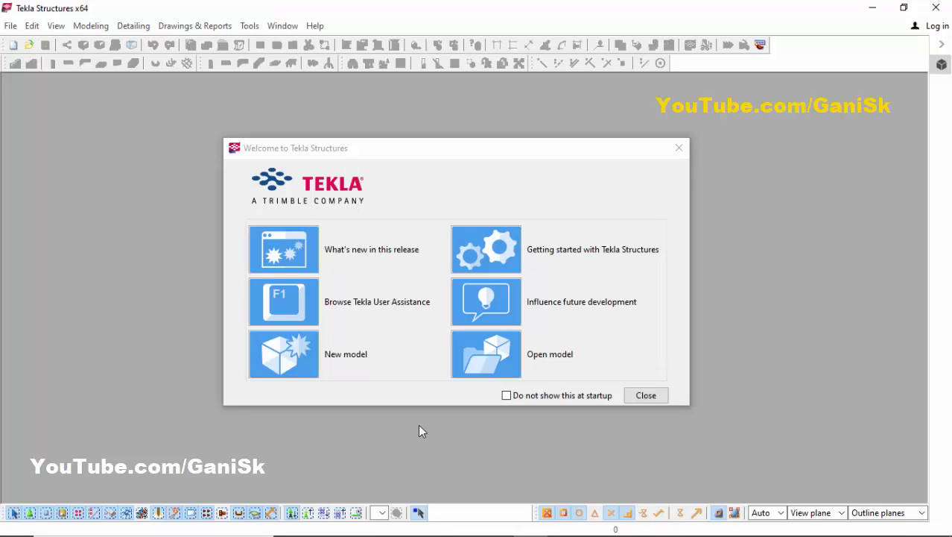
Create a new model named "project 4" using the STL_DetailingTemplate - Setup for Steel Detailing template
click(436, 156)
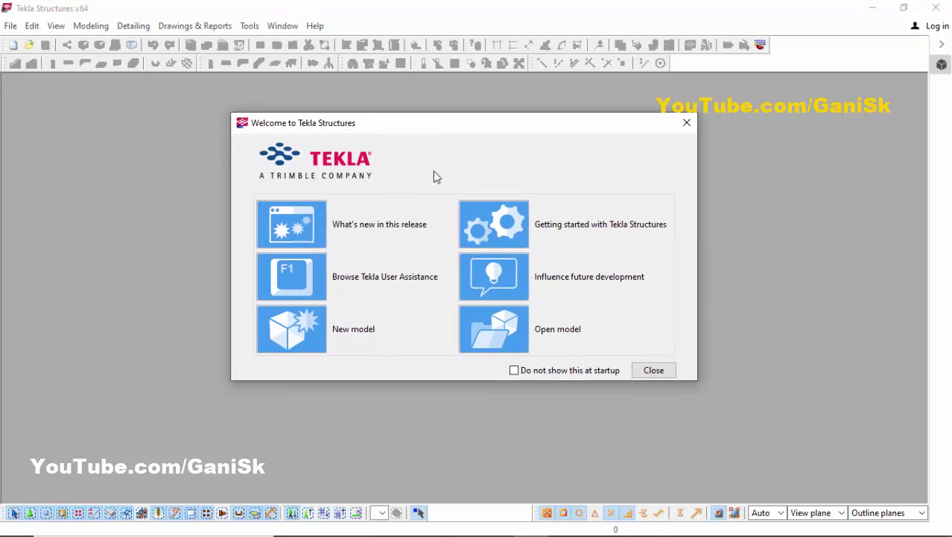
click(299, 329)
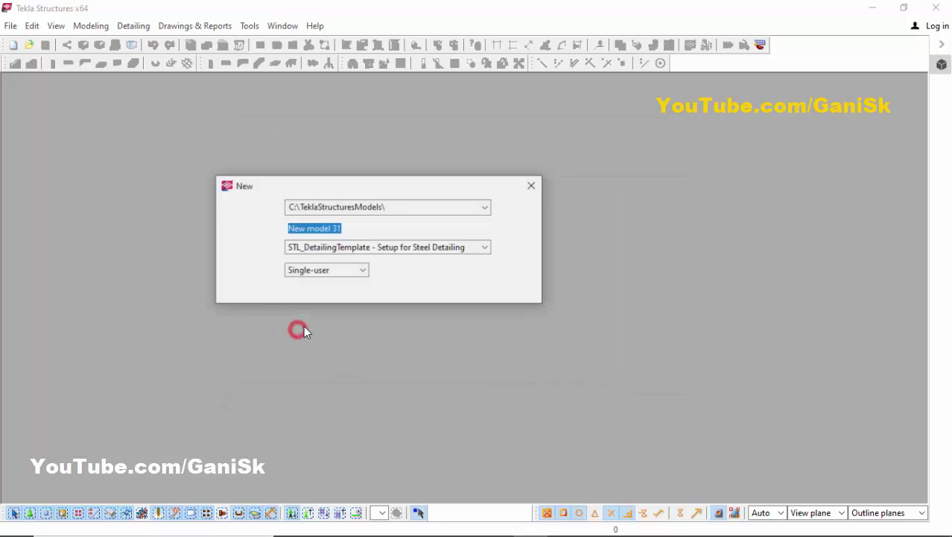
click(348, 228)
double_click(346, 228)
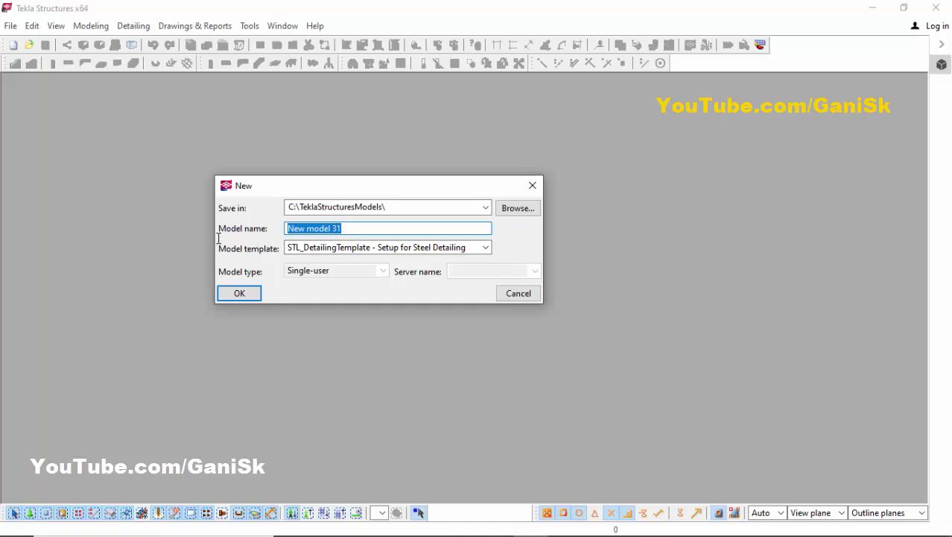
text(project 4)
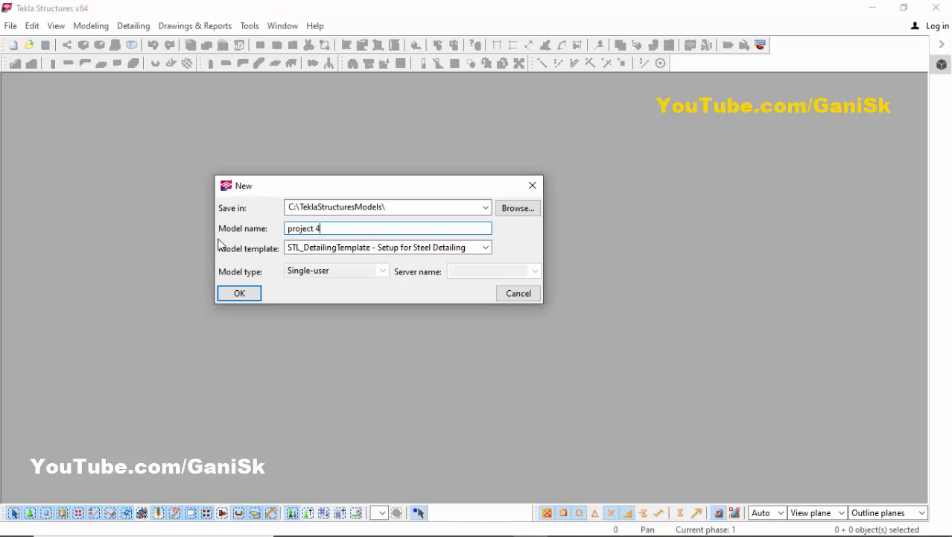
click(351, 248)
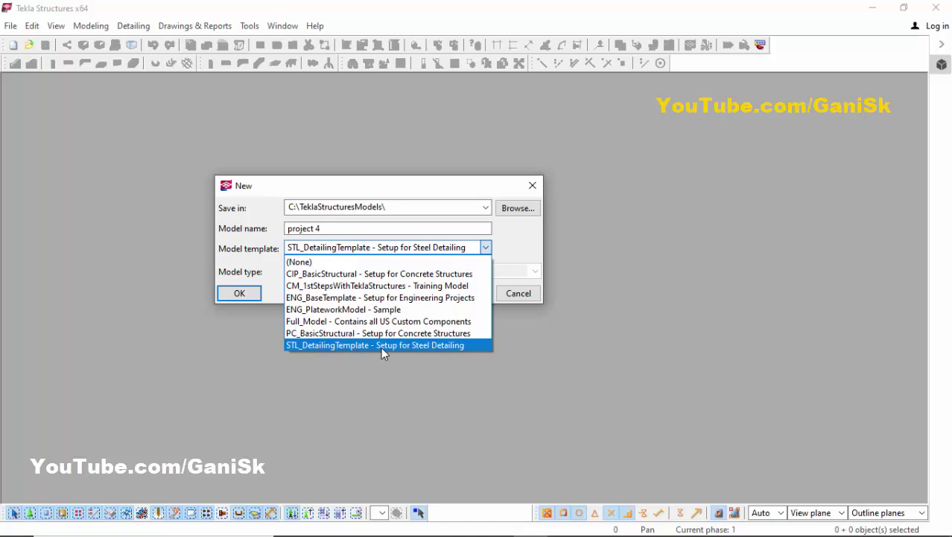
click(417, 345)
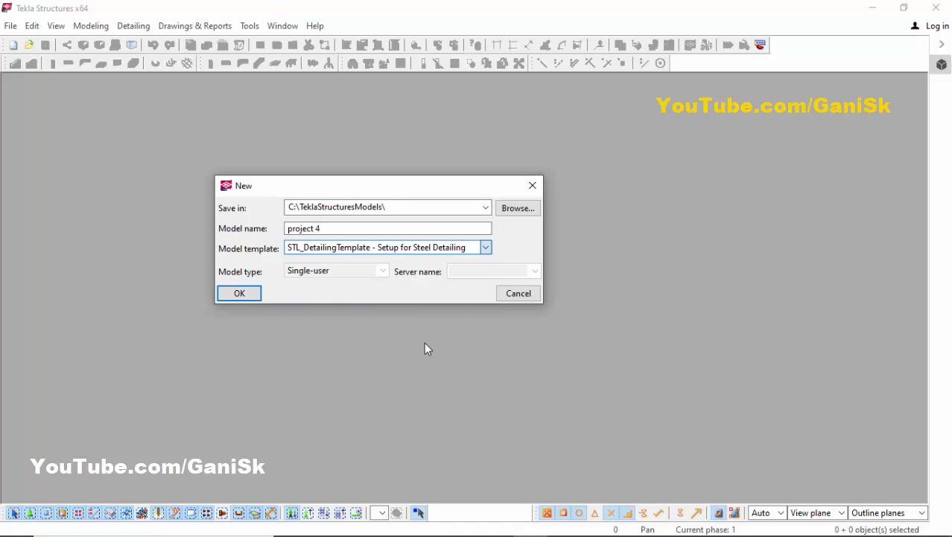
click(239, 294)
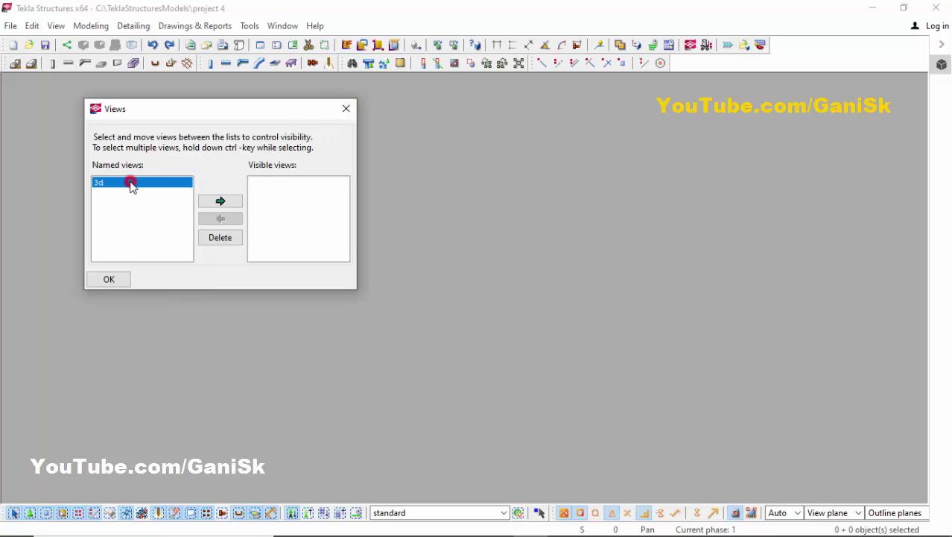
Make the named 3d view visible and maximize its window
click(130, 184)
click(222, 201)
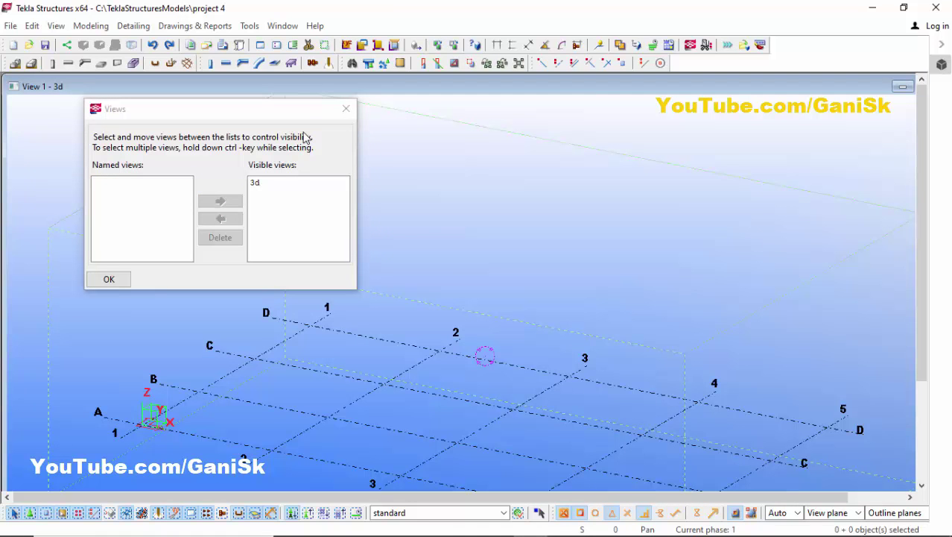
click(345, 109)
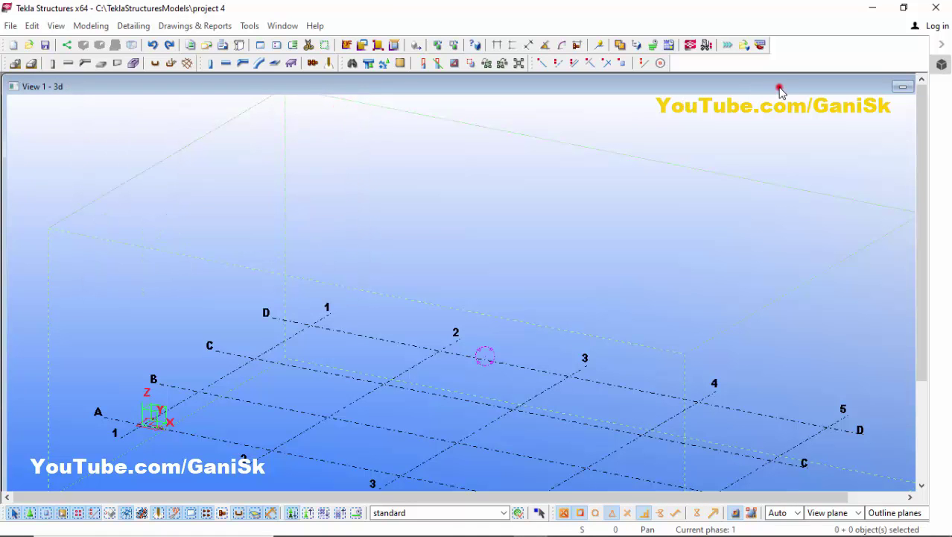
drag(780, 90, 687, 111)
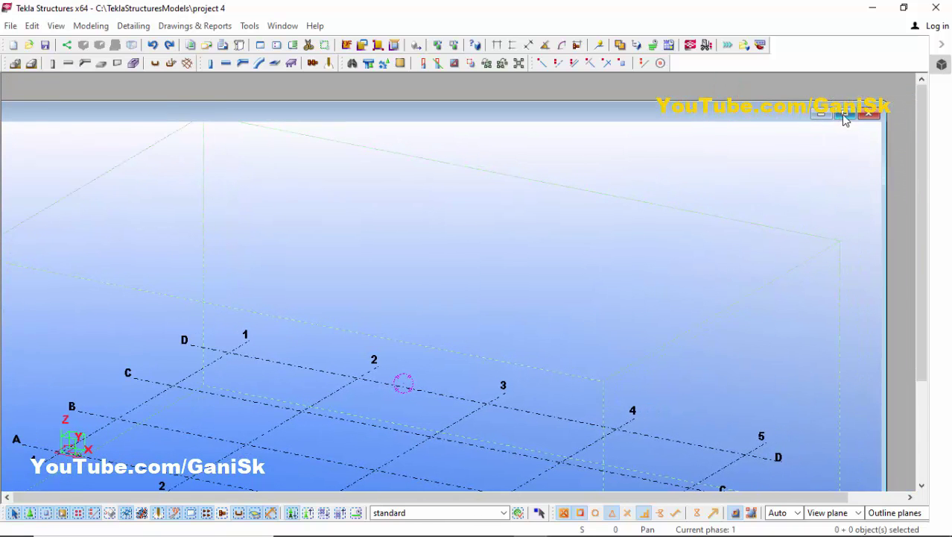
click(845, 115)
scroll(657, 186, up, 3)
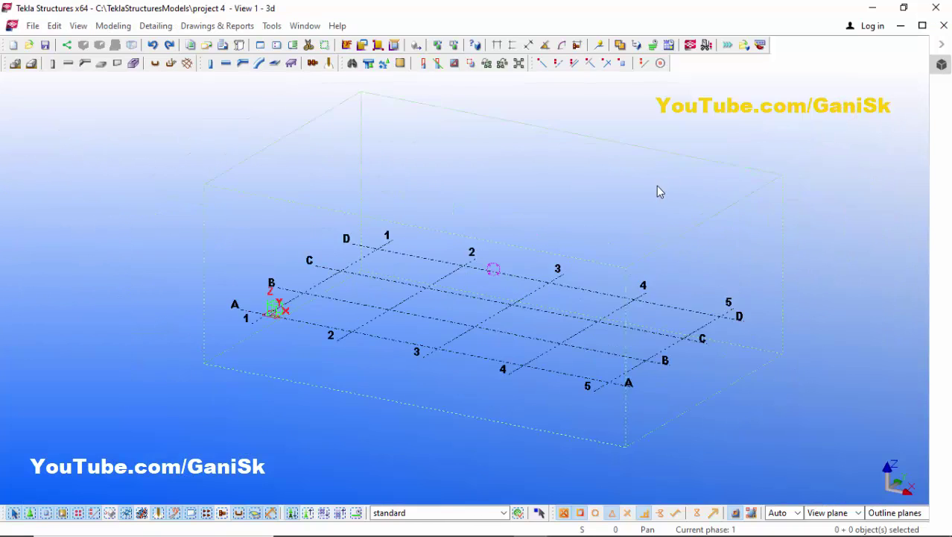
scroll(587, 218, down, 2)
scroll(563, 218, up, 1)
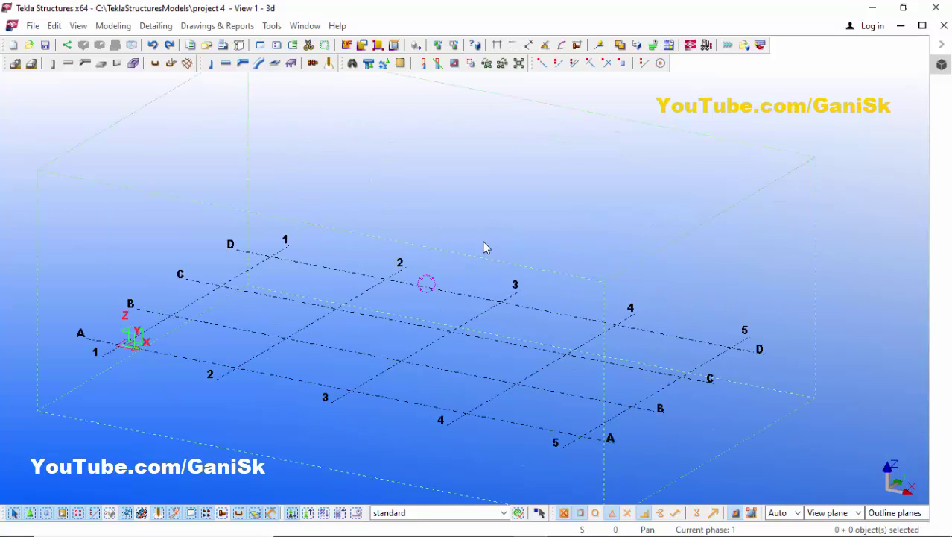
scroll(490, 242, down, 2)
scroll(489, 243, up, 1)
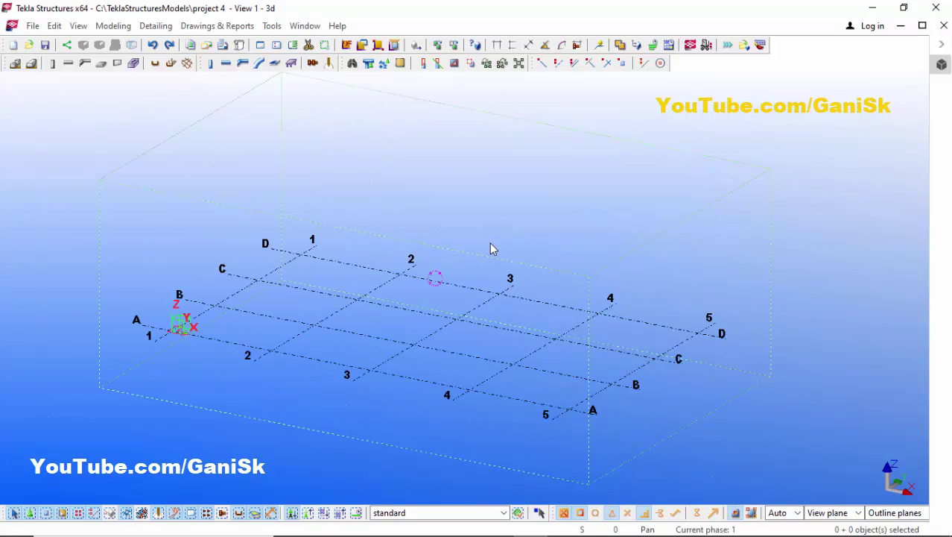
scroll(490, 242, down, 2)
scroll(491, 242, down, 1)
scroll(491, 242, up, 3)
scroll(491, 242, down, 3)
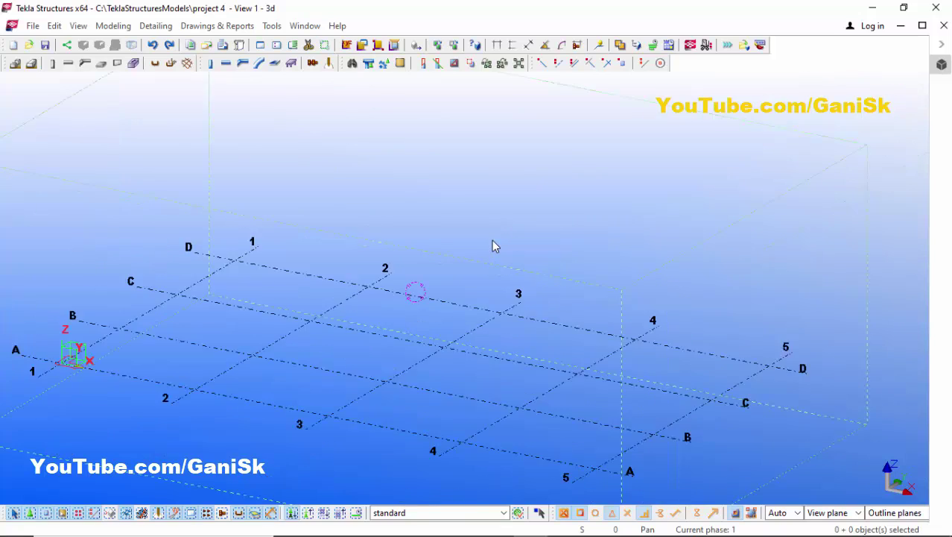
scroll(493, 243, up, 3)
scroll(493, 243, down, 3)
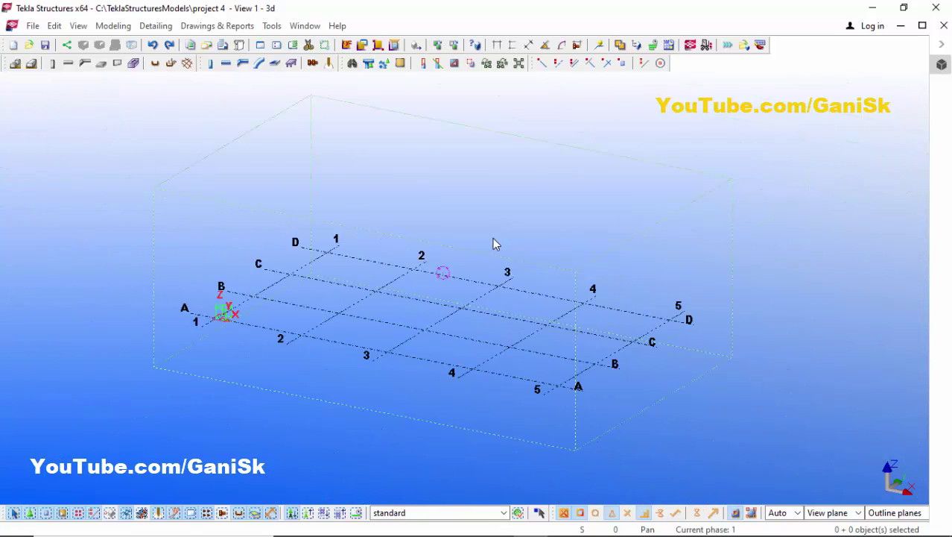
scroll(493, 243, up, 3)
scroll(492, 240, down, 3)
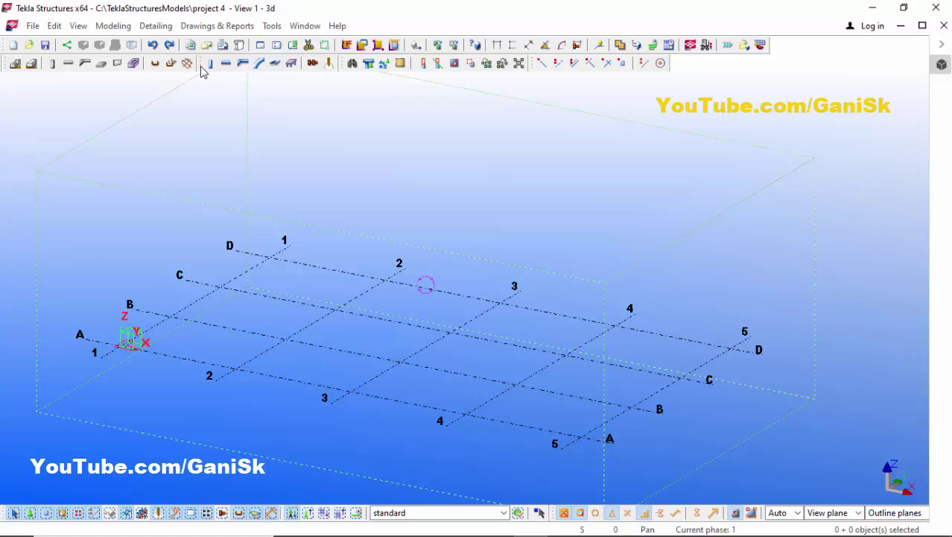
Undock the Steel toolbar into a floating palette over the 3d view and close it
drag(123, 143, 124, 143)
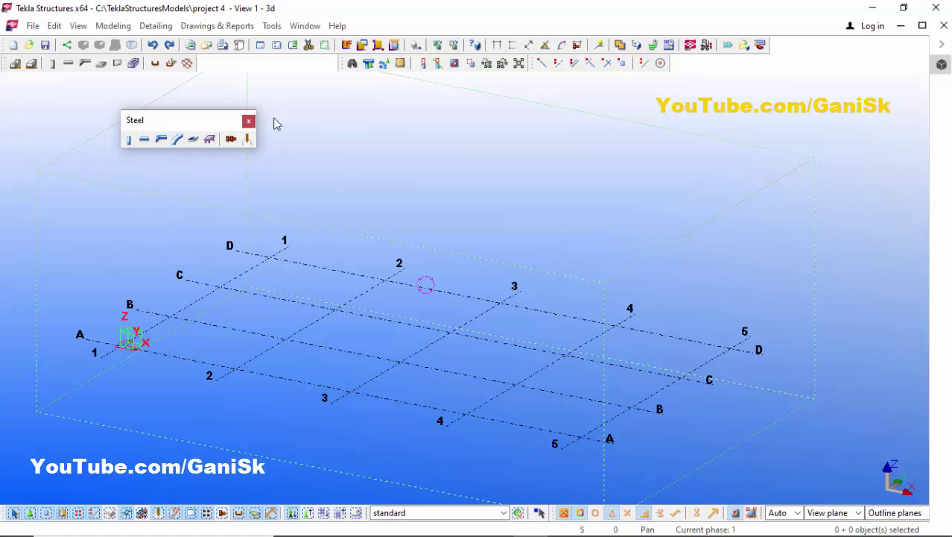
drag(181, 113, 200, 121)
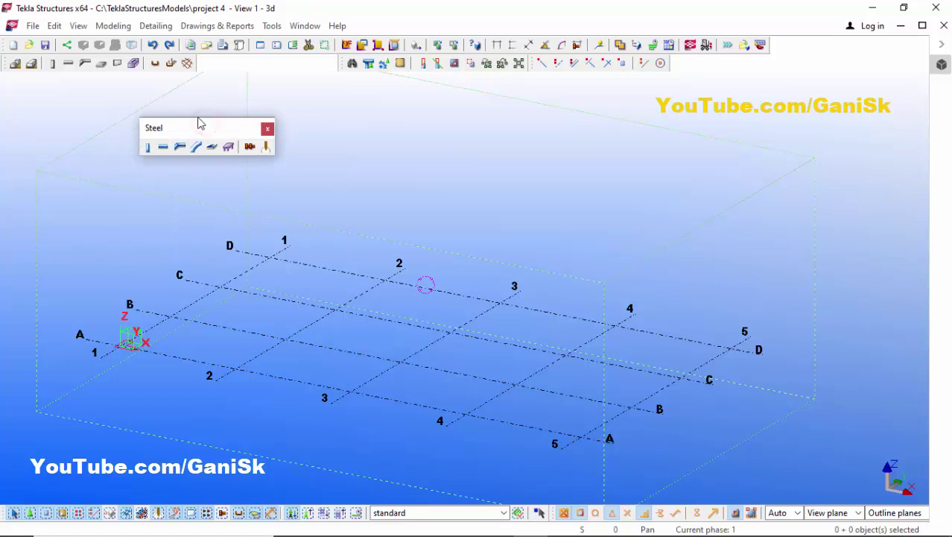
click(266, 129)
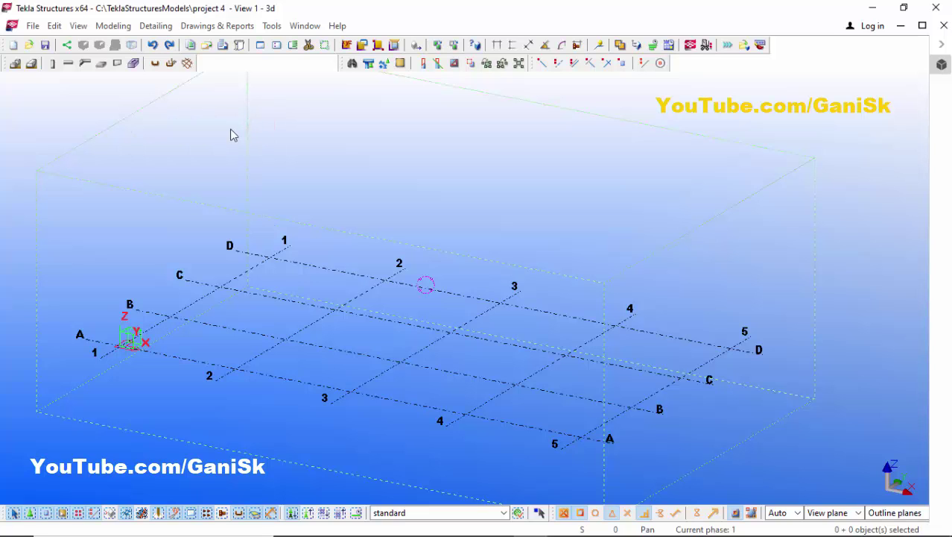
Show the Steel toolbar again and dock it between the Concrete and Detailing toolbars
click(271, 25)
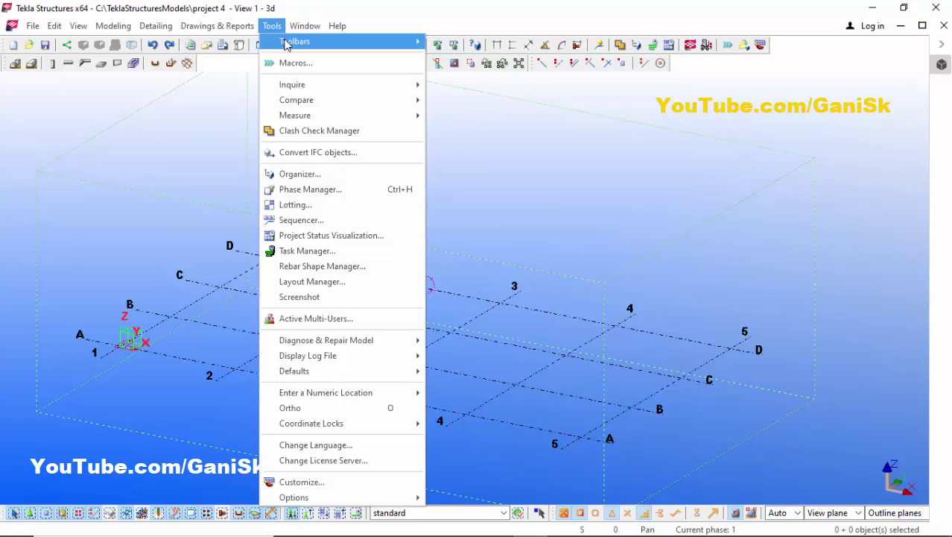
mouse_move(341, 45)
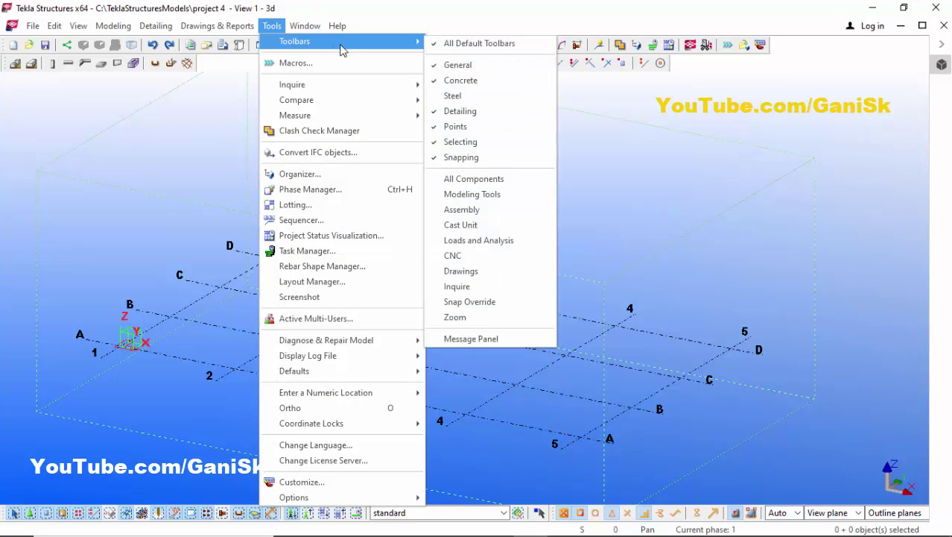
click(432, 97)
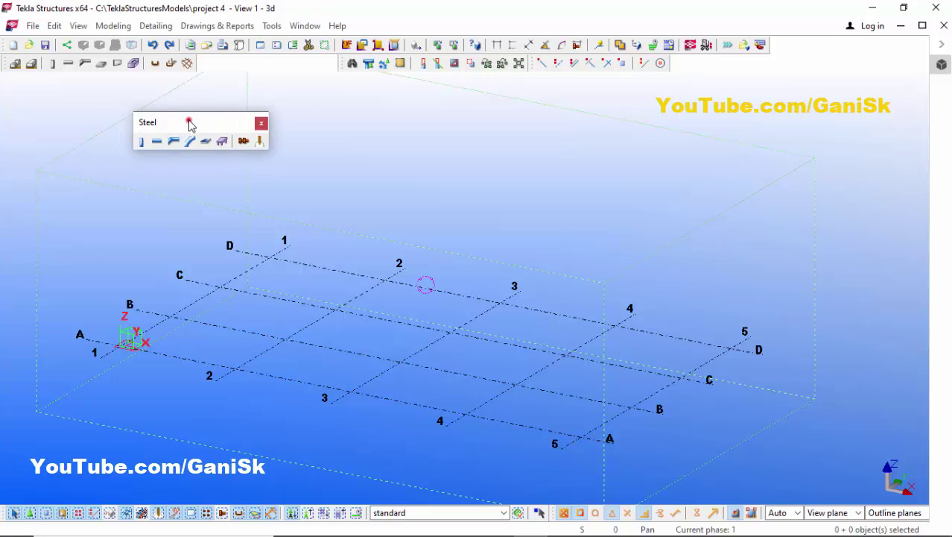
drag(189, 124, 94, 113)
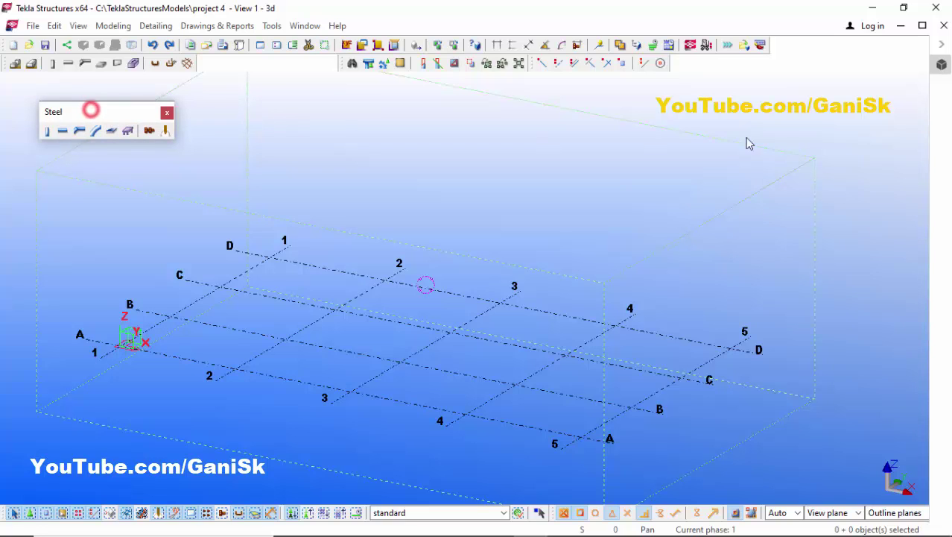
drag(749, 144, 88, 91)
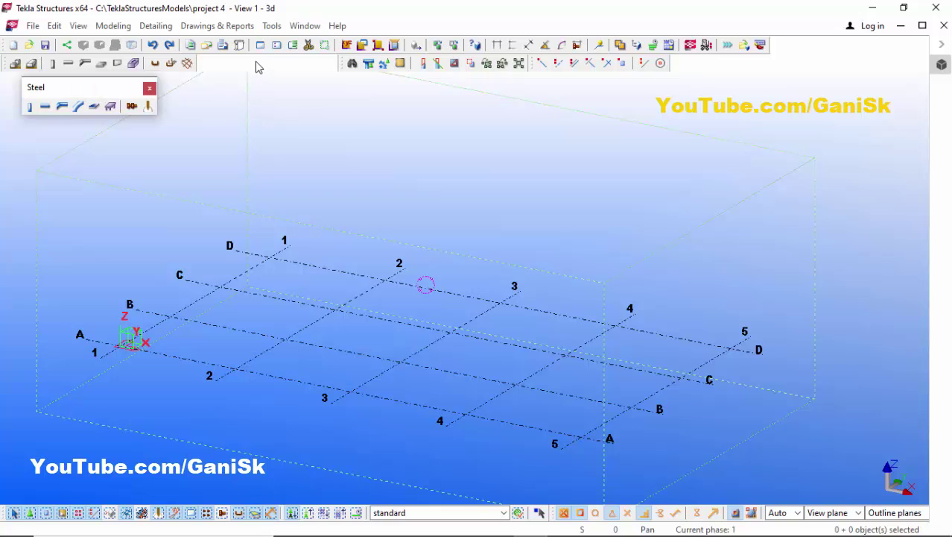
drag(259, 59, 257, 62)
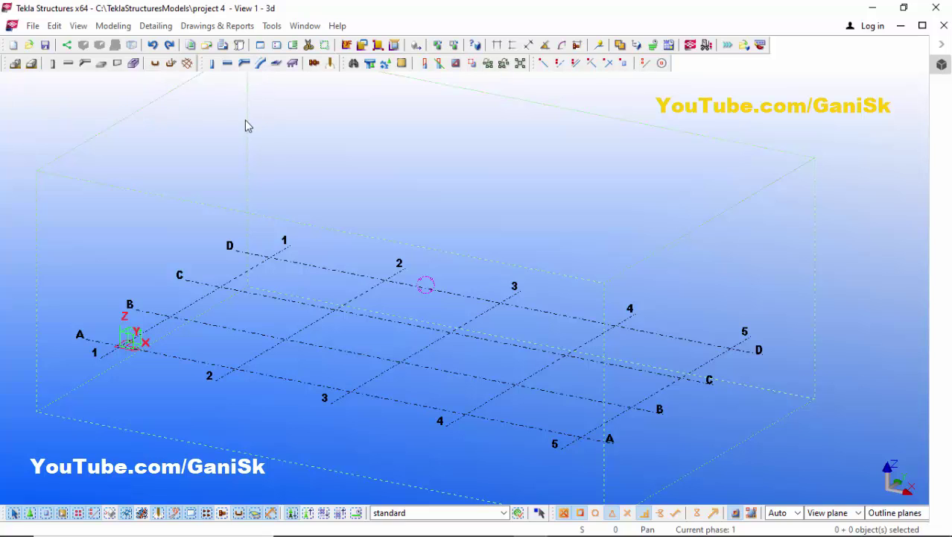
Float the Steel toolbar over the upper-left corner of the 3d view
click(202, 63)
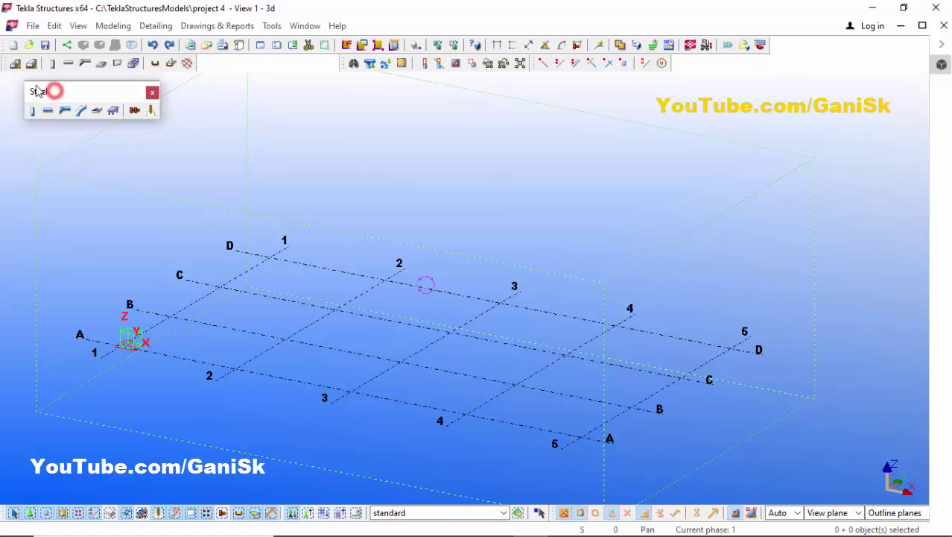
drag(57, 91, 51, 85)
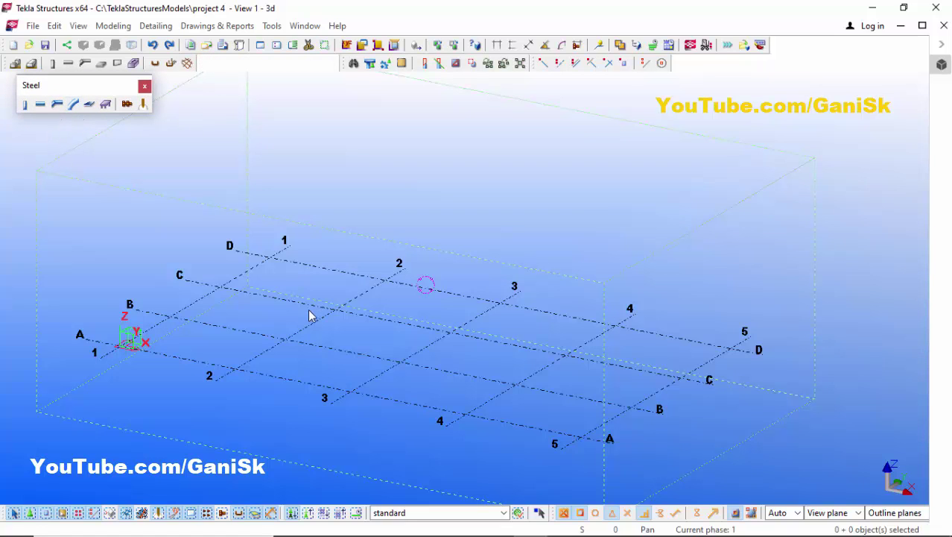
Place a steel column at the intersection of grid lines A and 2, then end the column command
click(26, 107)
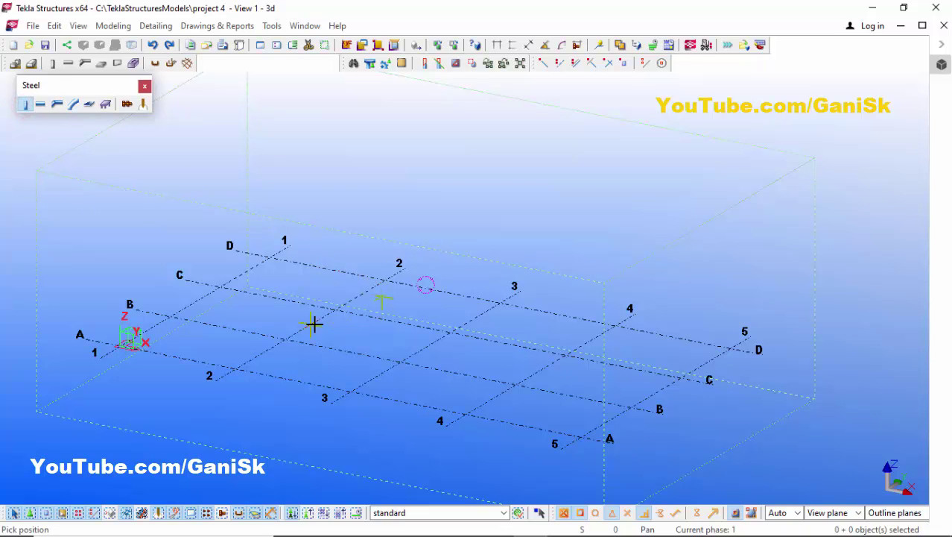
scroll(314, 323, down, 2)
scroll(271, 386, up, 1)
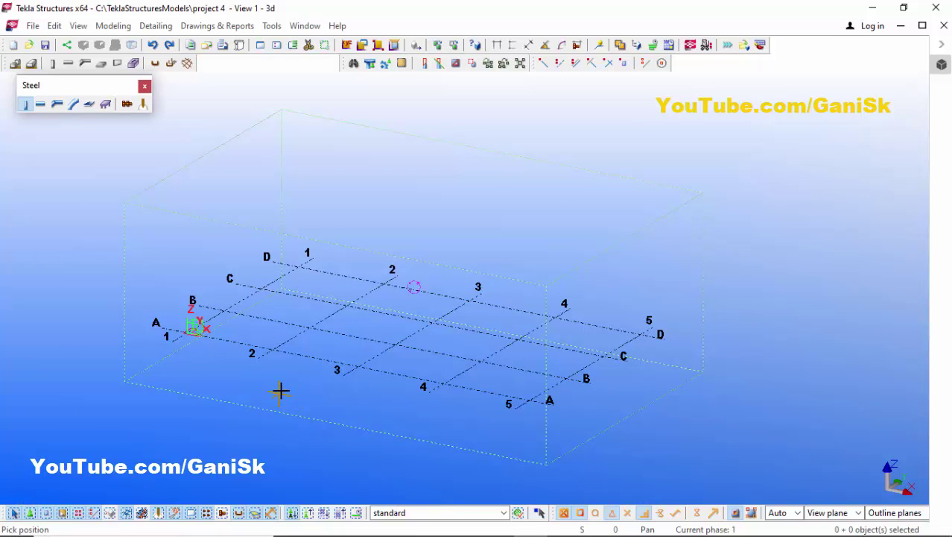
scroll(268, 382, up, 2)
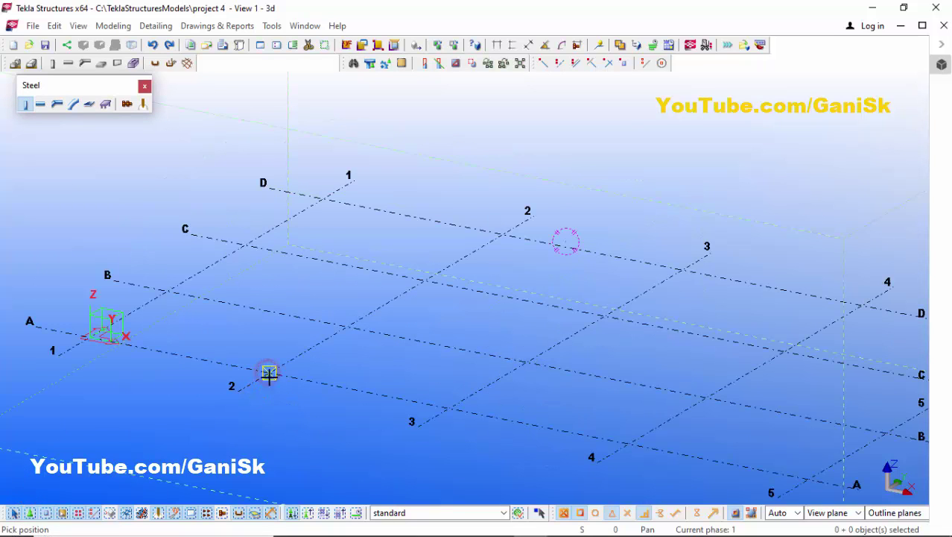
click(268, 372)
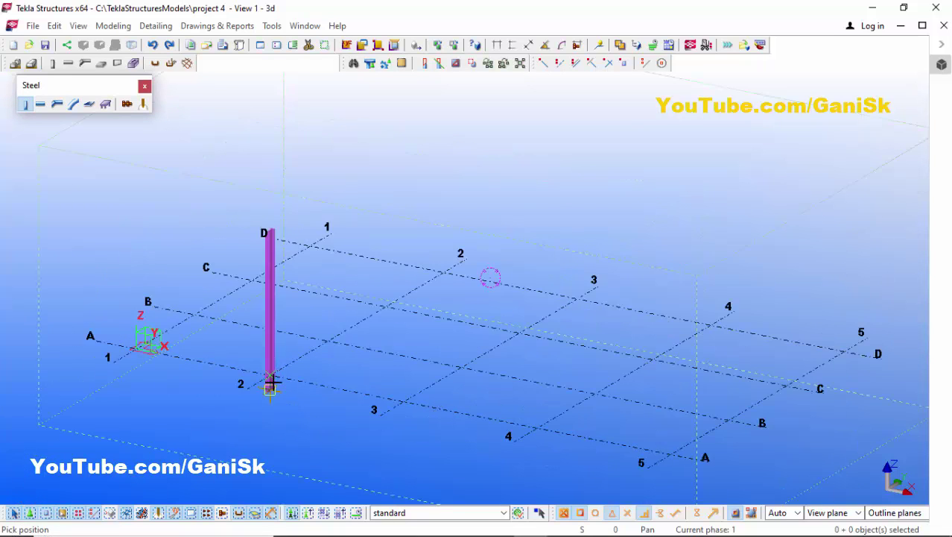
right_click(329, 136)
click(344, 141)
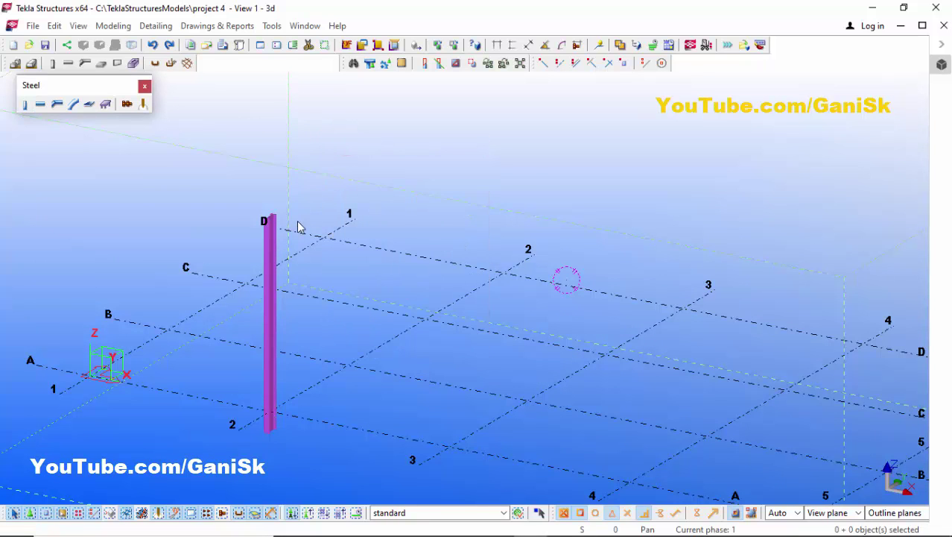
Examine the cross-section at the upper end of the column at grid A-2
scroll(296, 232, up, 2)
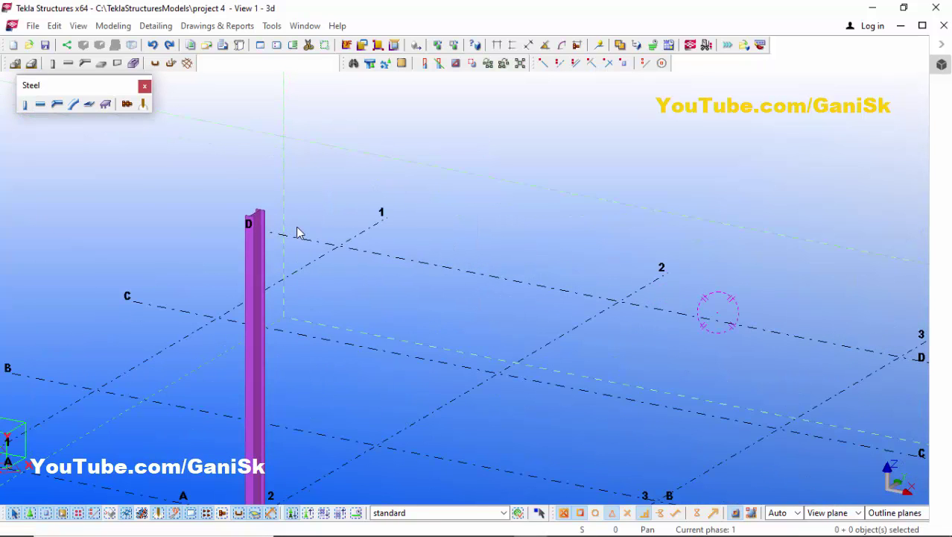
scroll(339, 204, down, 4)
scroll(289, 211, up, 12)
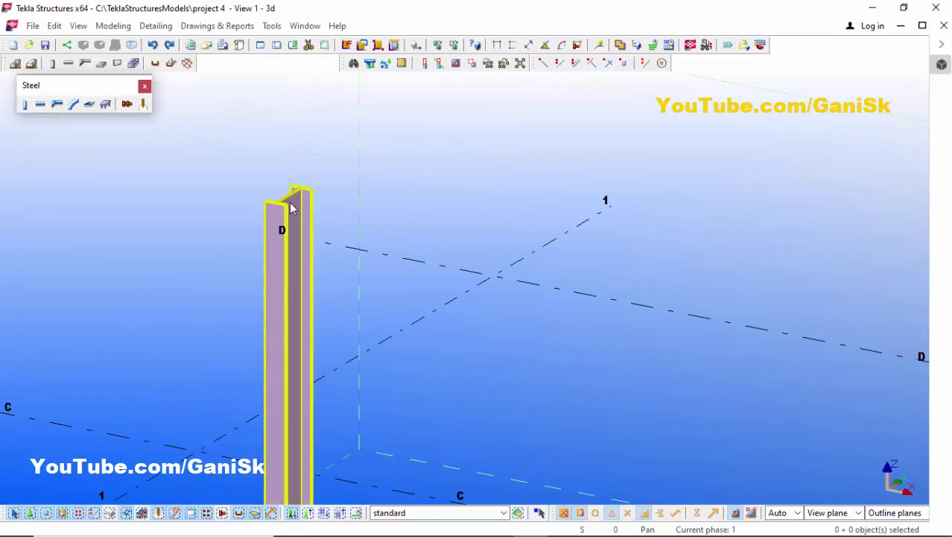
scroll(298, 182, up, 4)
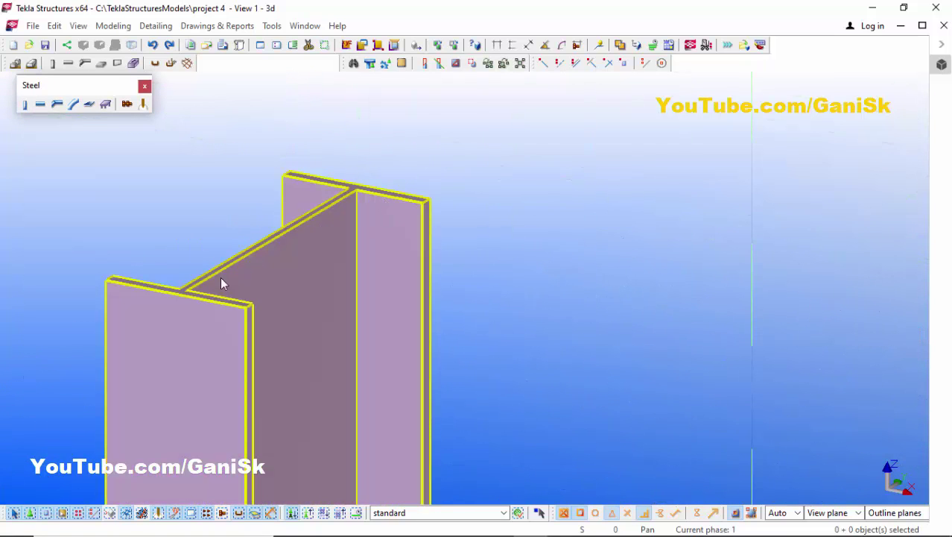
scroll(295, 257, down, 2)
scroll(295, 257, up, 2)
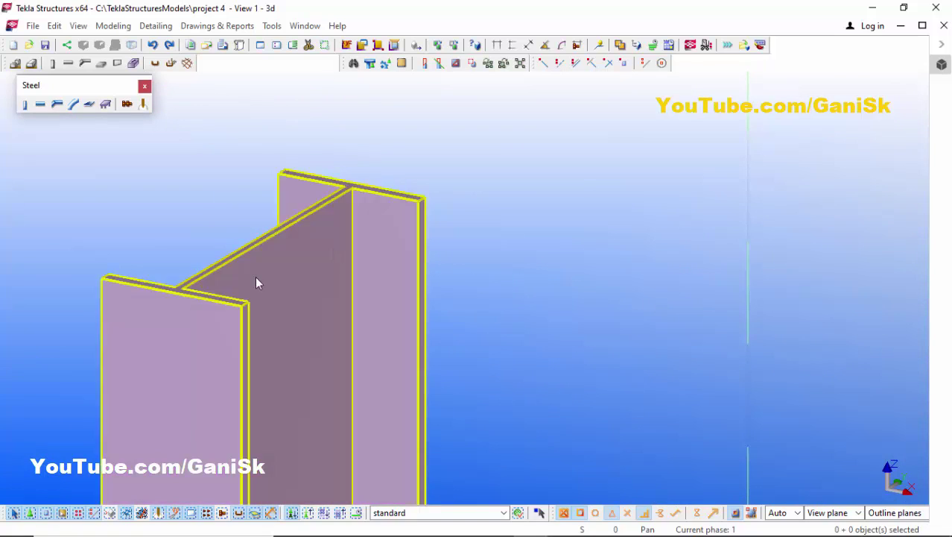
scroll(257, 275, down, 2)
Change the profile of the column at grid A-2 to W12X45 from the profile catalog and modify the part
double_click(248, 291)
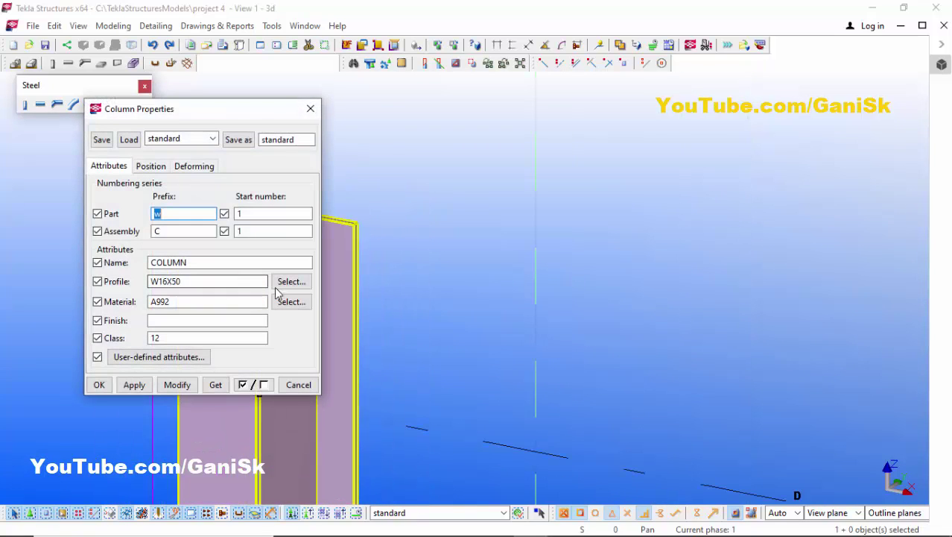
scroll(549, 257, down, 6)
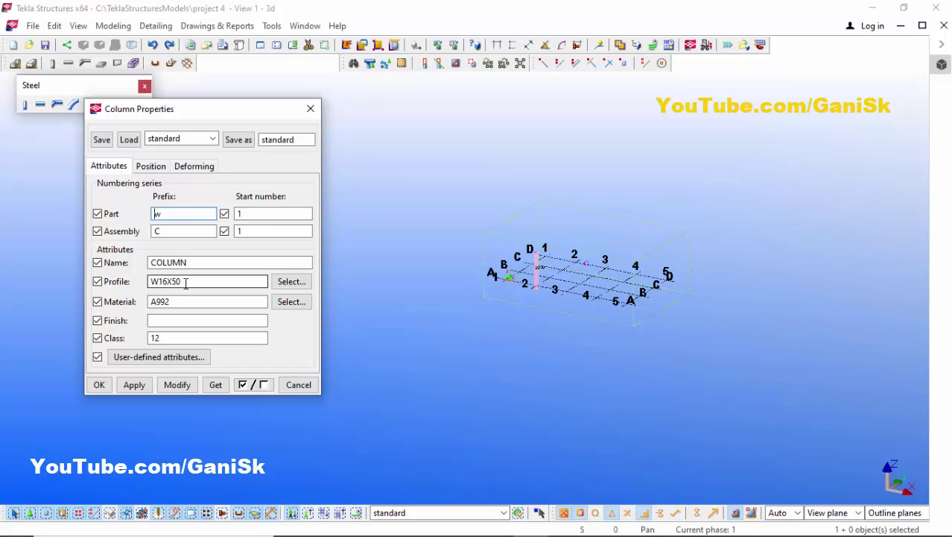
scroll(395, 296, up, 5)
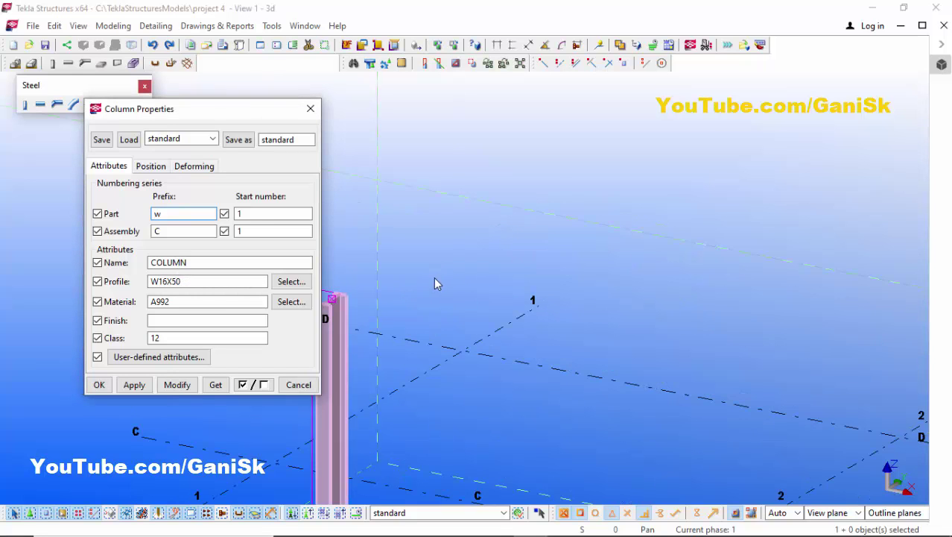
scroll(389, 297, down, 3)
scroll(536, 251, up, 4)
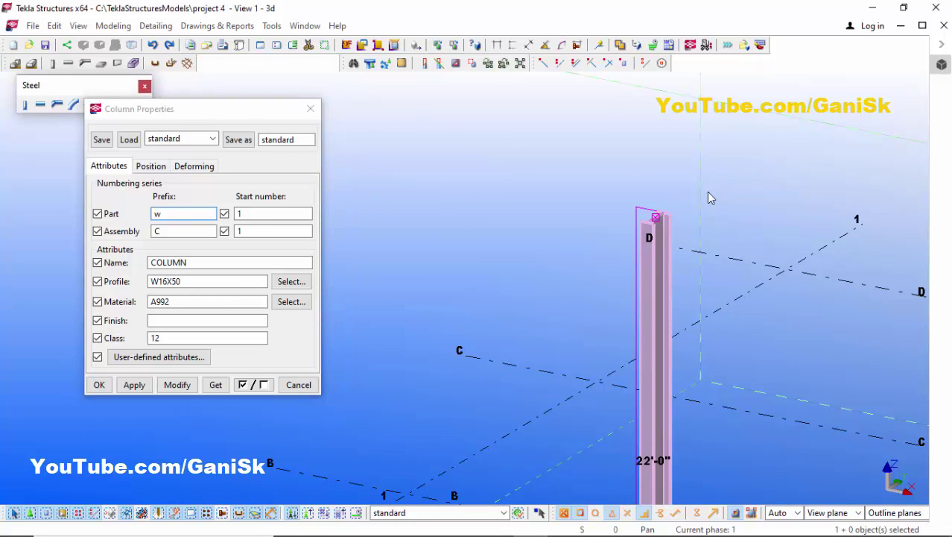
scroll(564, 269, up, 6)
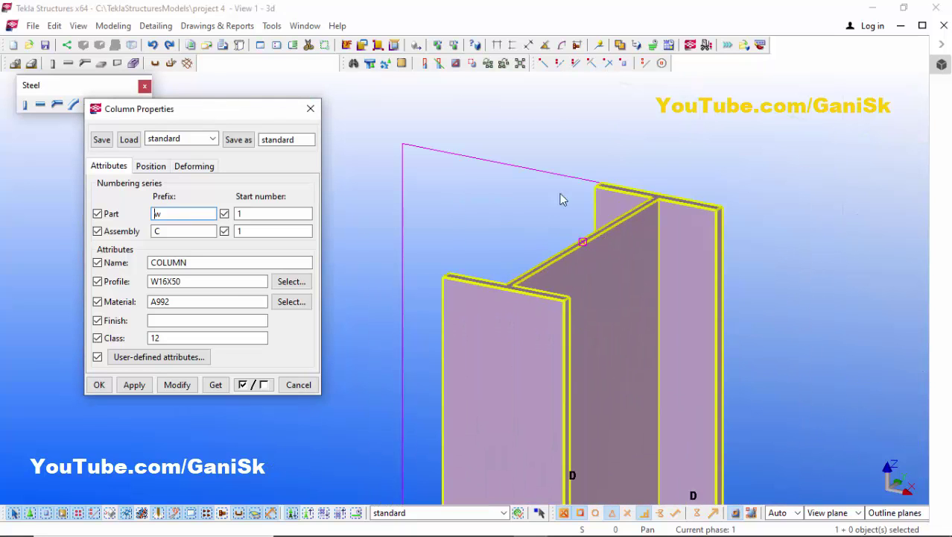
click(288, 283)
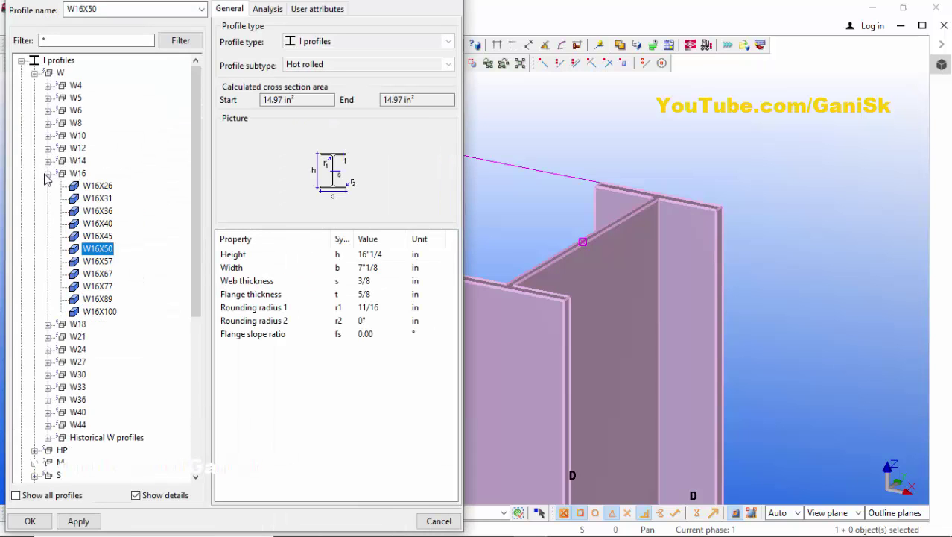
click(47, 173)
click(47, 147)
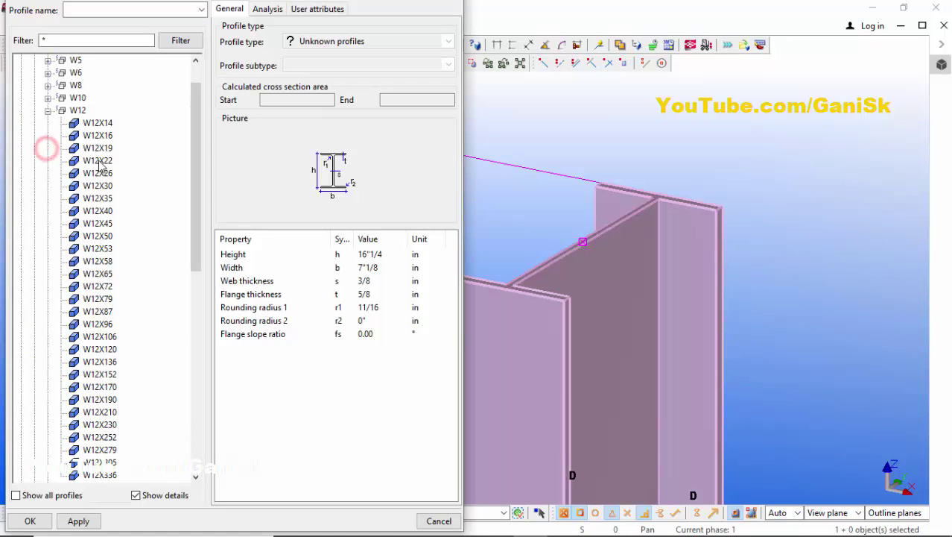
click(101, 224)
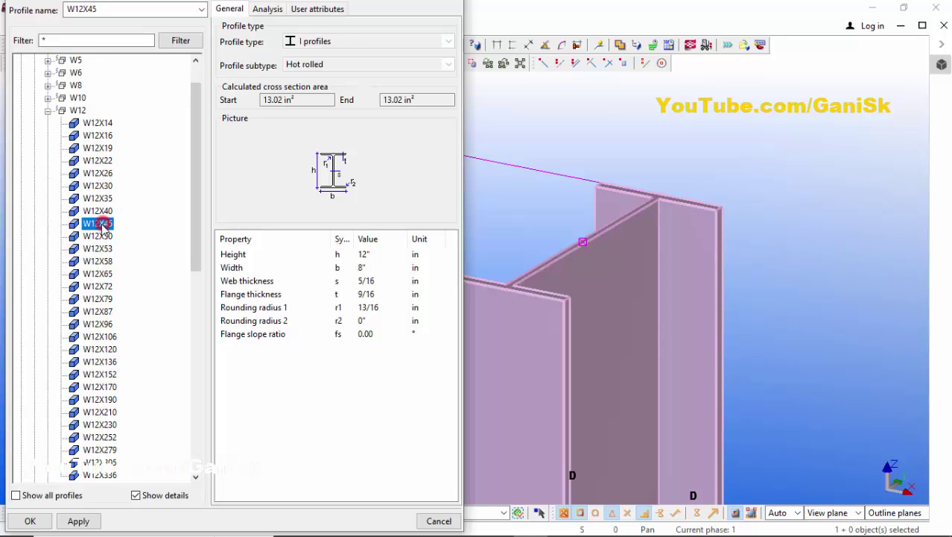
click(78, 521)
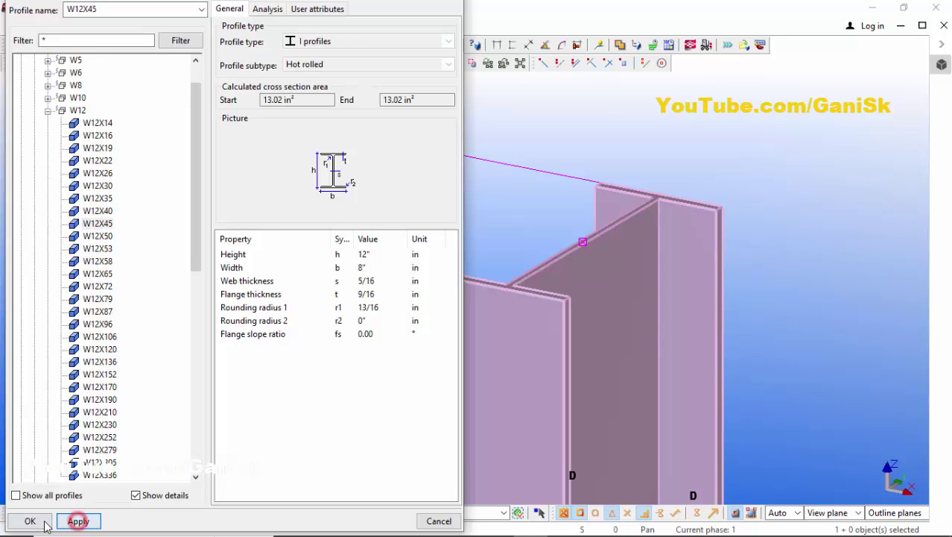
click(28, 520)
click(179, 385)
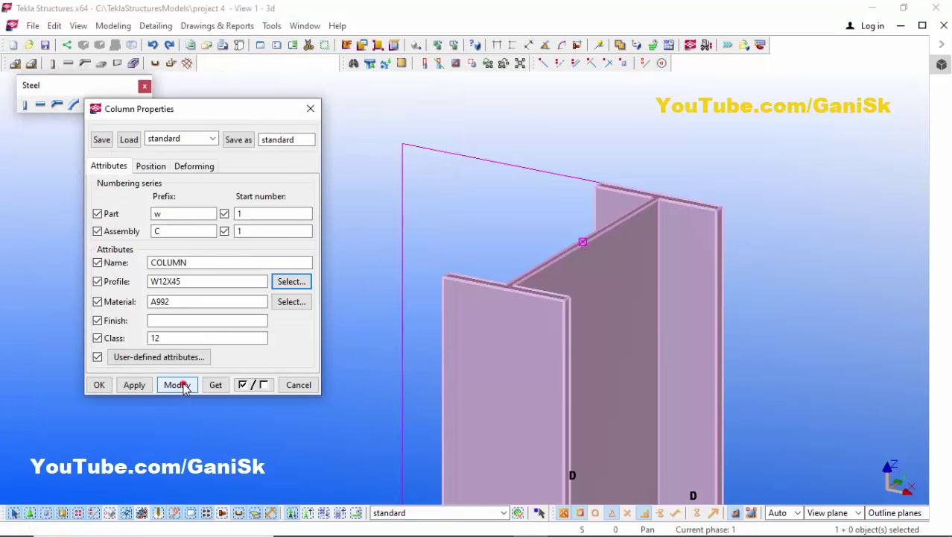
scroll(564, 300, down, 3)
scroll(560, 316, up, 3)
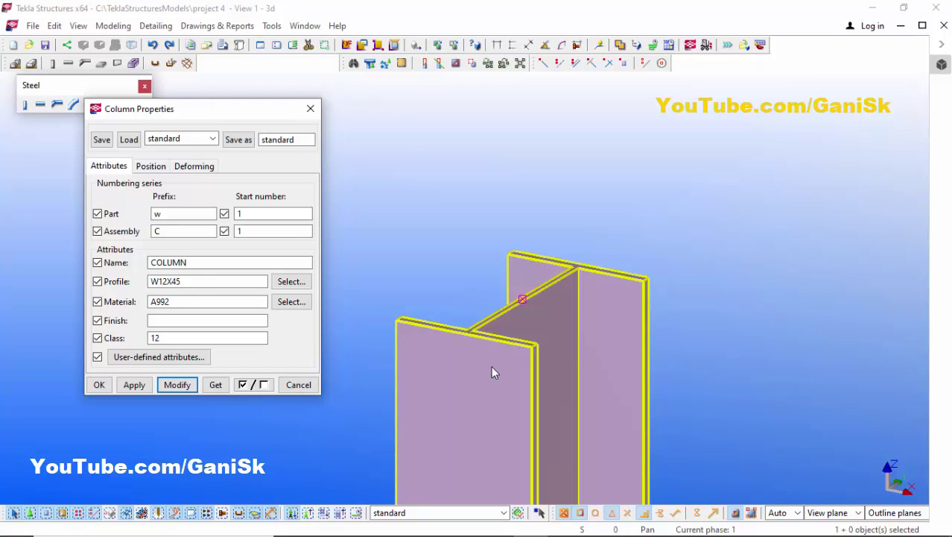
Set the bottom level of the column at grid A-2 to 0" and modify the part
scroll(499, 357, down, 8)
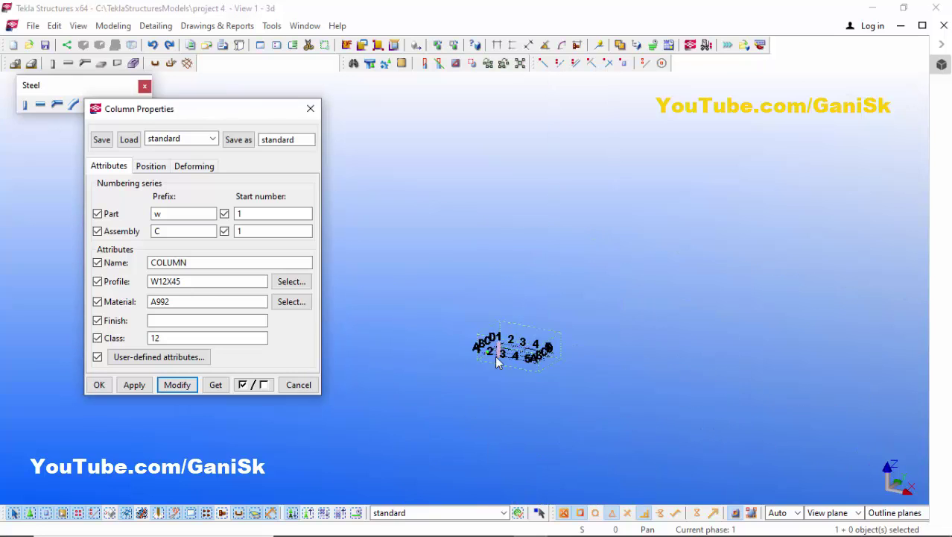
scroll(500, 347, up, 8)
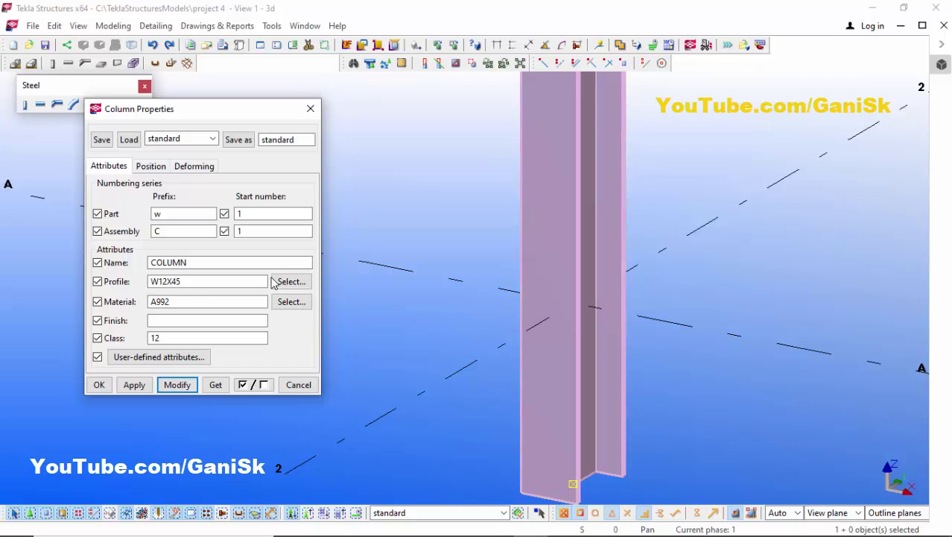
click(150, 166)
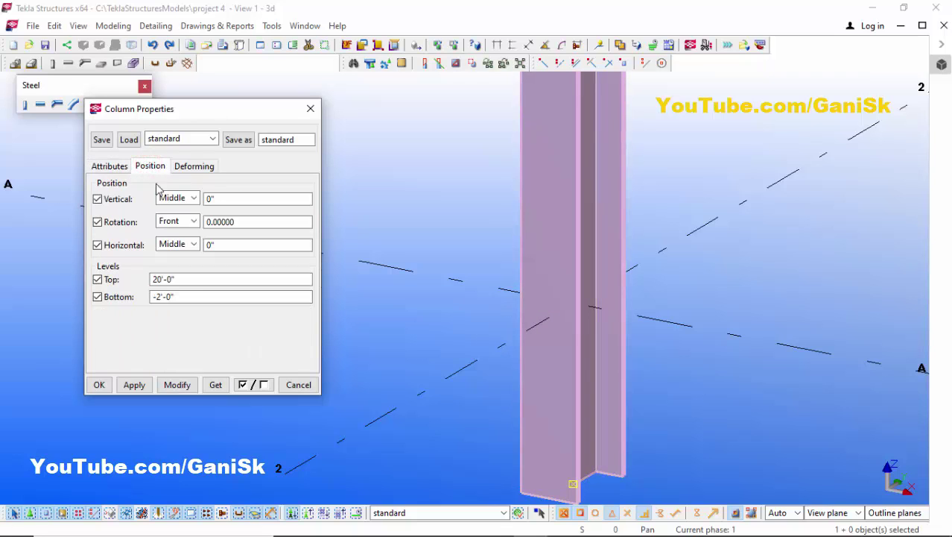
click(171, 298)
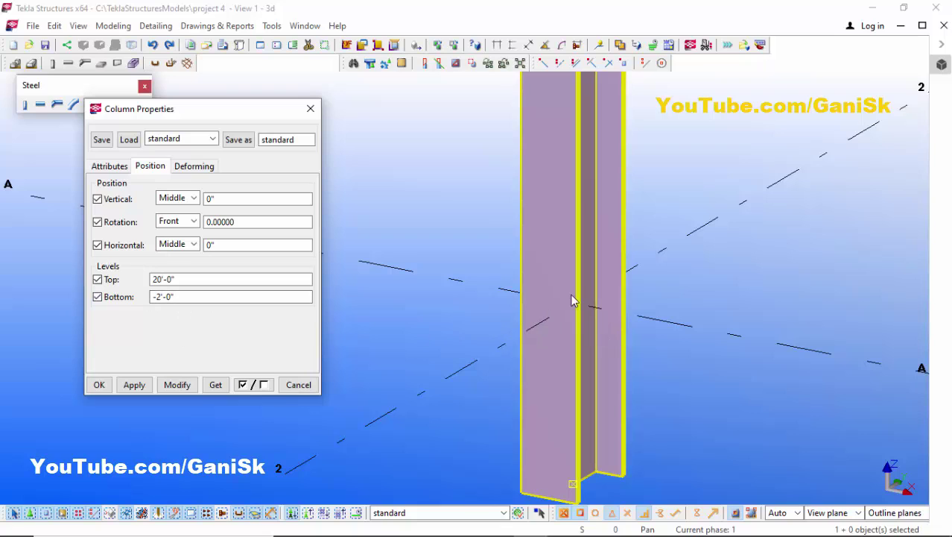
double_click(180, 296)
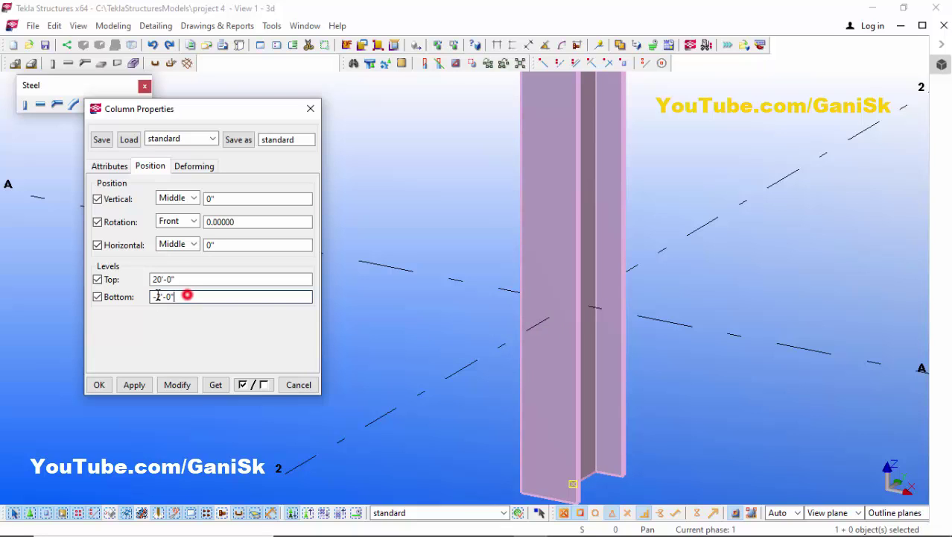
text(0)
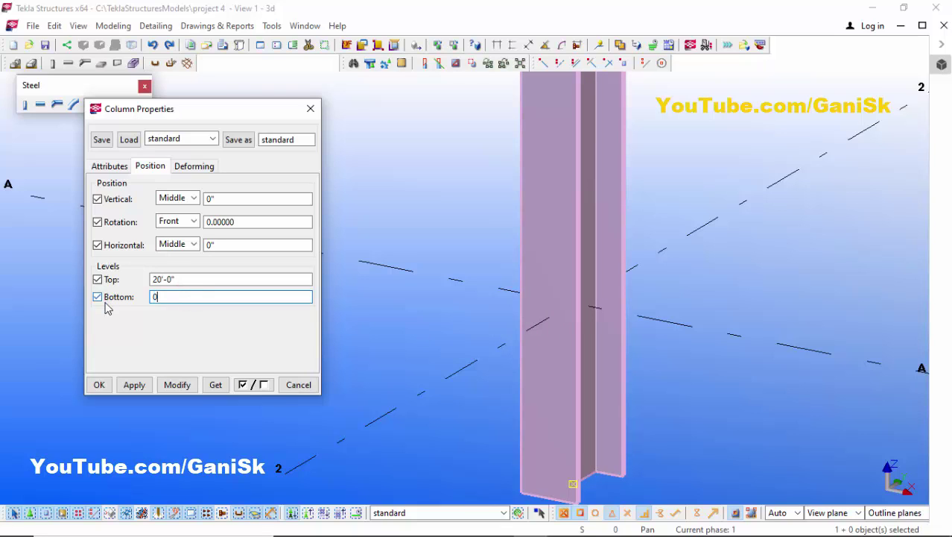
click(179, 384)
scroll(575, 283, down, 3)
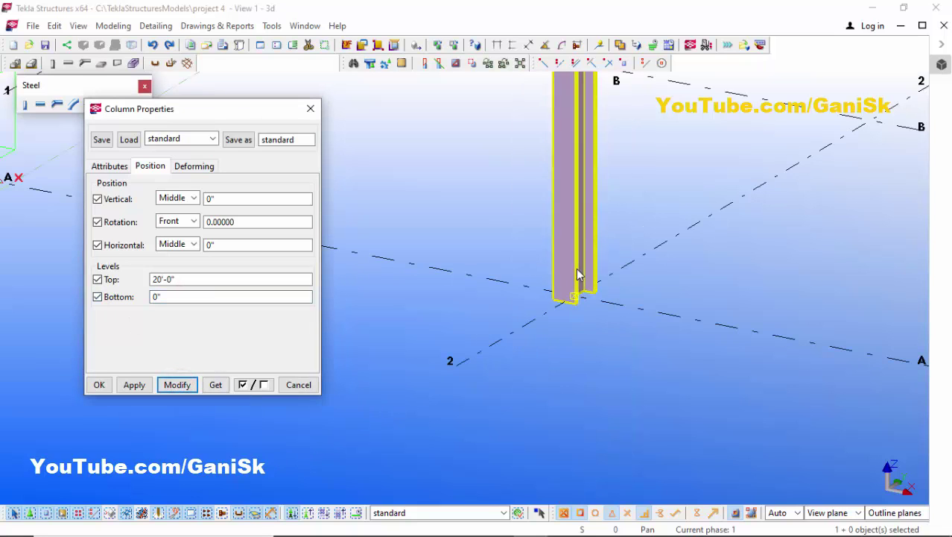
scroll(576, 271, up, 3)
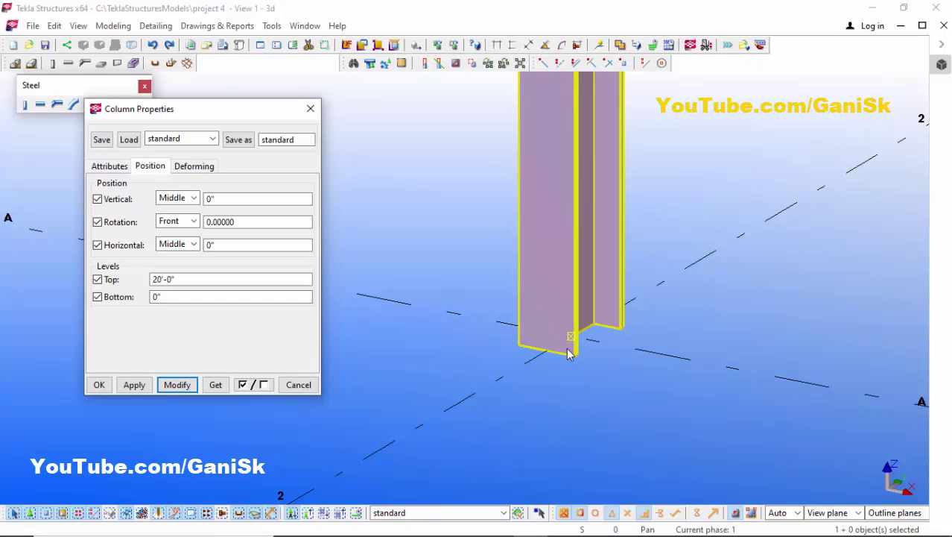
Set the top level of the column at grid A-2 to 15'-0", modify the part and accept the column properties
scroll(578, 337, down, 6)
scroll(577, 335, up, 3)
scroll(575, 335, up, 2)
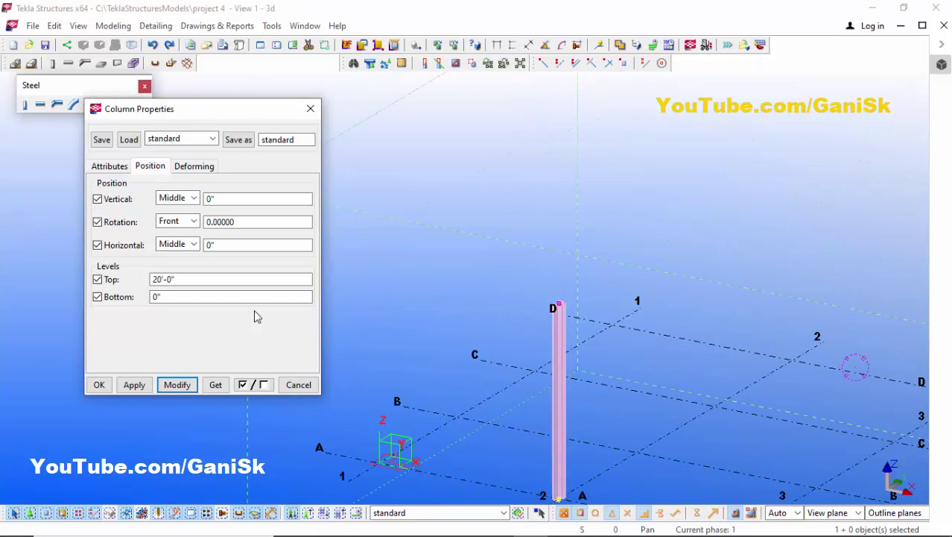
drag(187, 279, 149, 279)
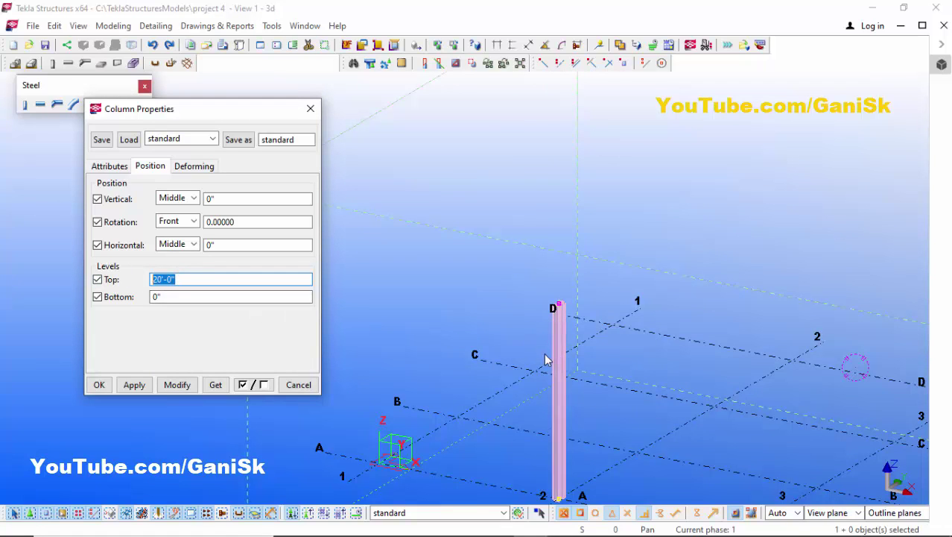
double_click(194, 276)
click(176, 384)
scroll(501, 380, up, 5)
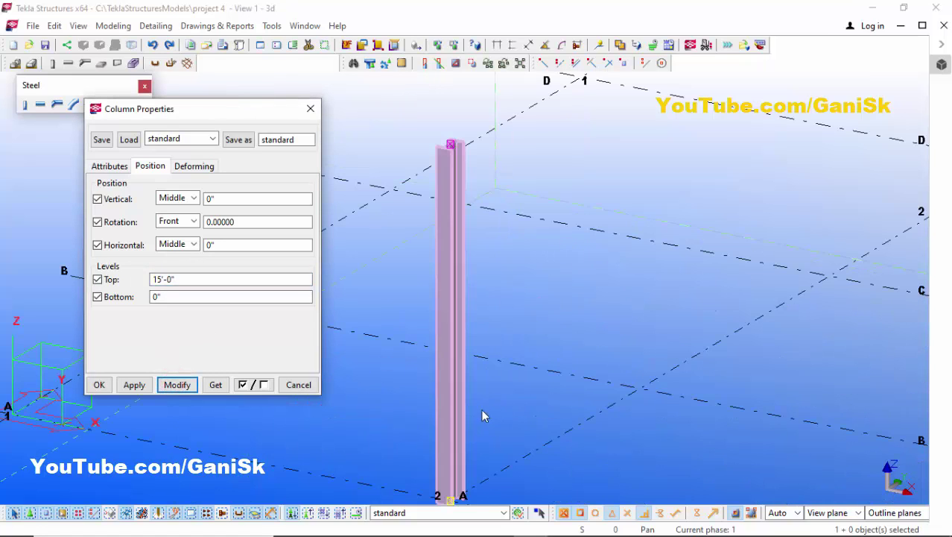
click(177, 385)
click(99, 384)
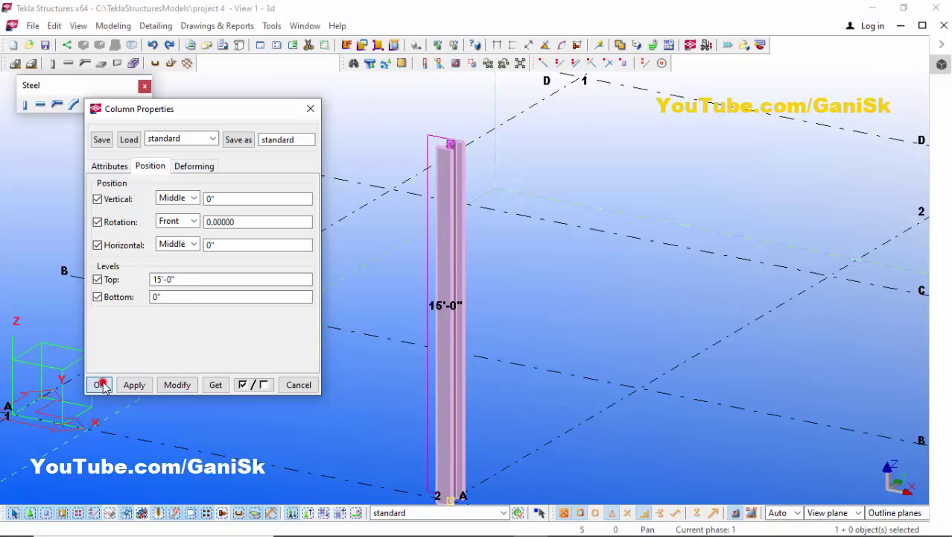
click(244, 153)
click(206, 193)
Place steel columns at grid intersections A-3, A-4 and A-5, end the command and redraw the view
scroll(146, 205, down, 3)
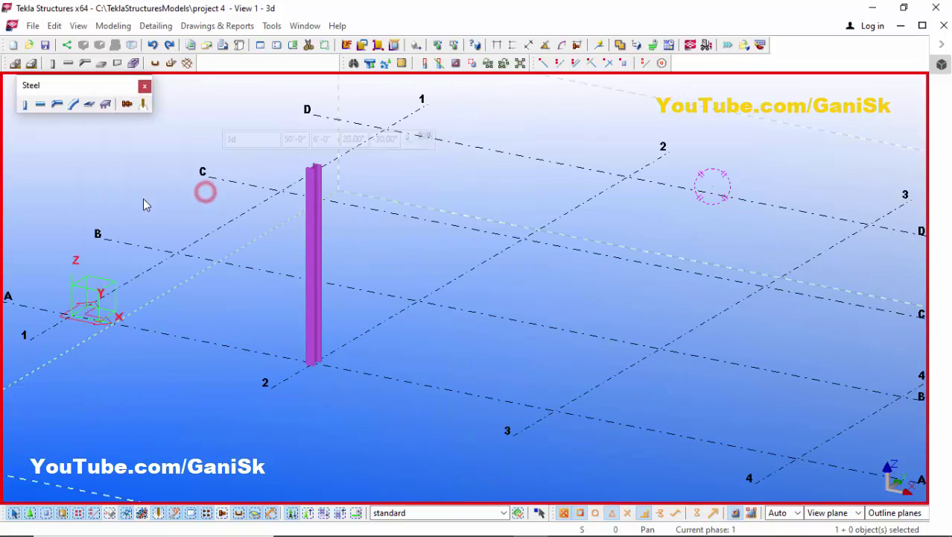
click(25, 106)
scroll(48, 141, down, 2)
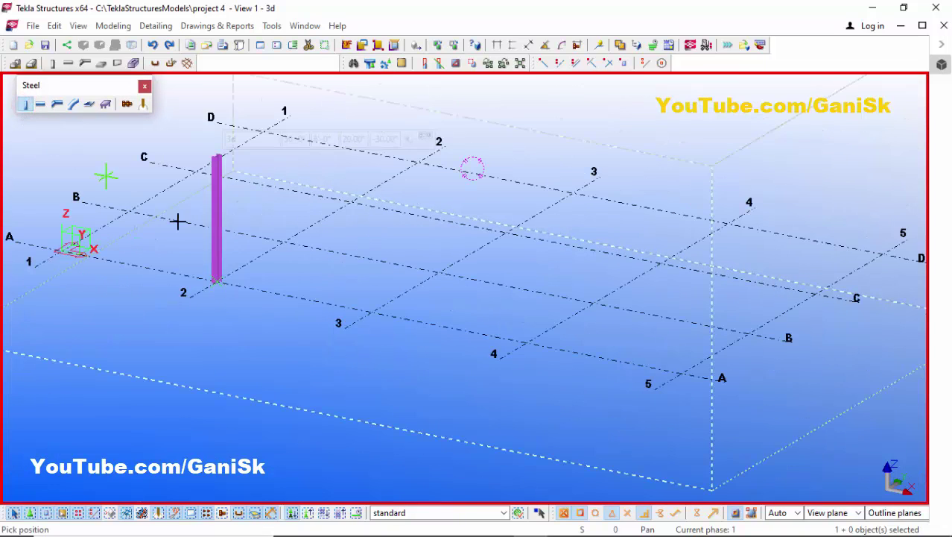
click(370, 311)
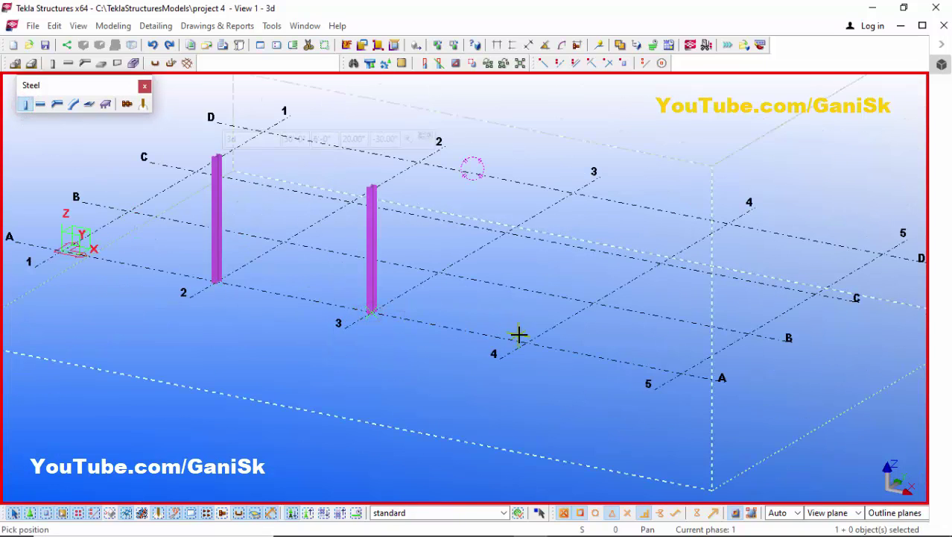
click(527, 341)
click(681, 372)
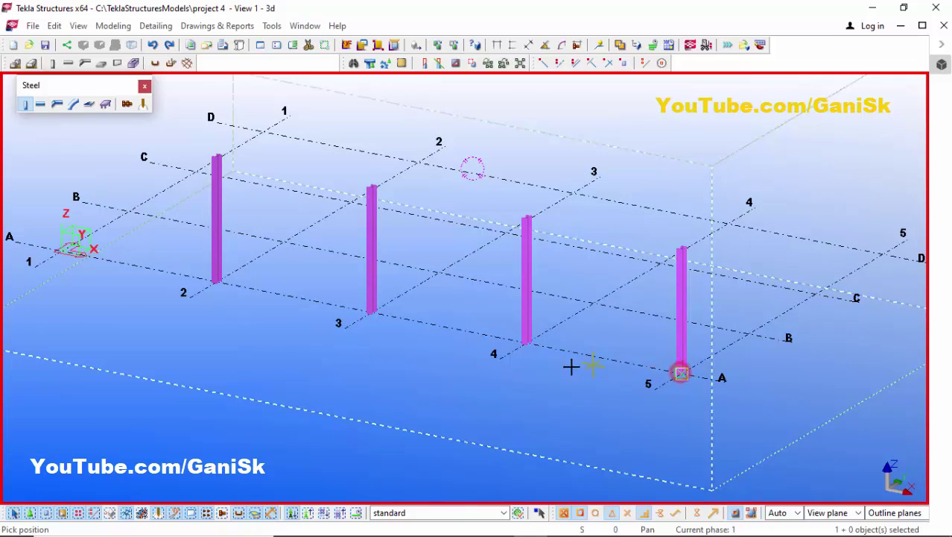
right_click(467, 178)
click(498, 200)
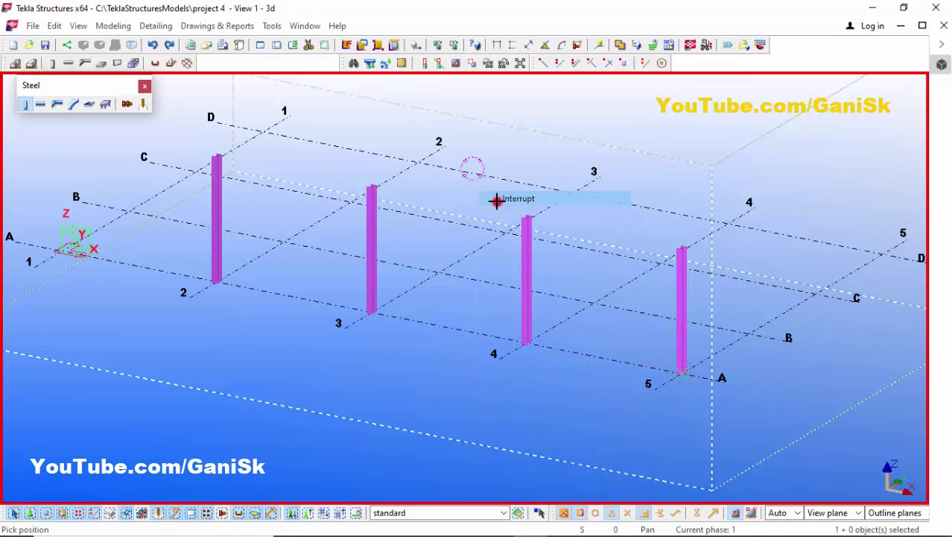
right_click(395, 353)
click(427, 426)
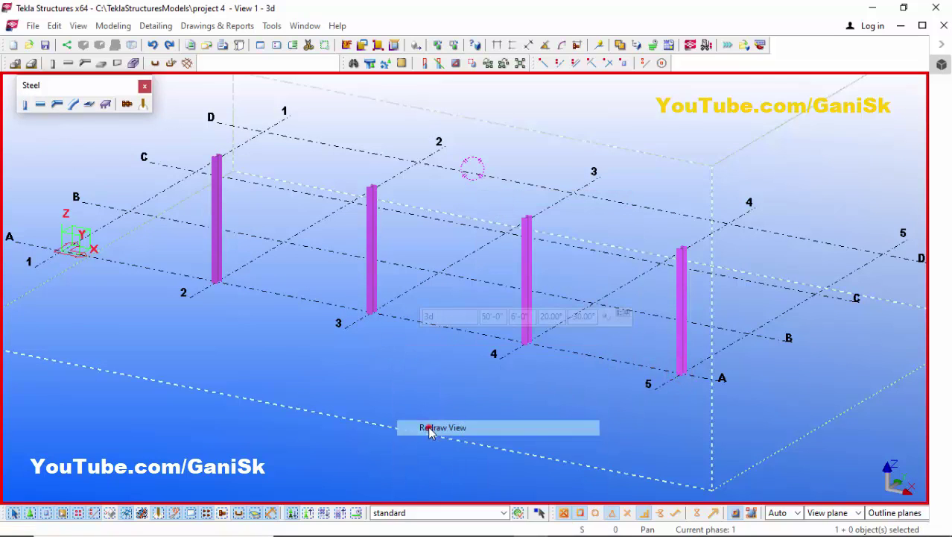
Open the properties of the column at grid A-3 and move the dialog clear of the column
scroll(371, 224, up, 3)
click(371, 217)
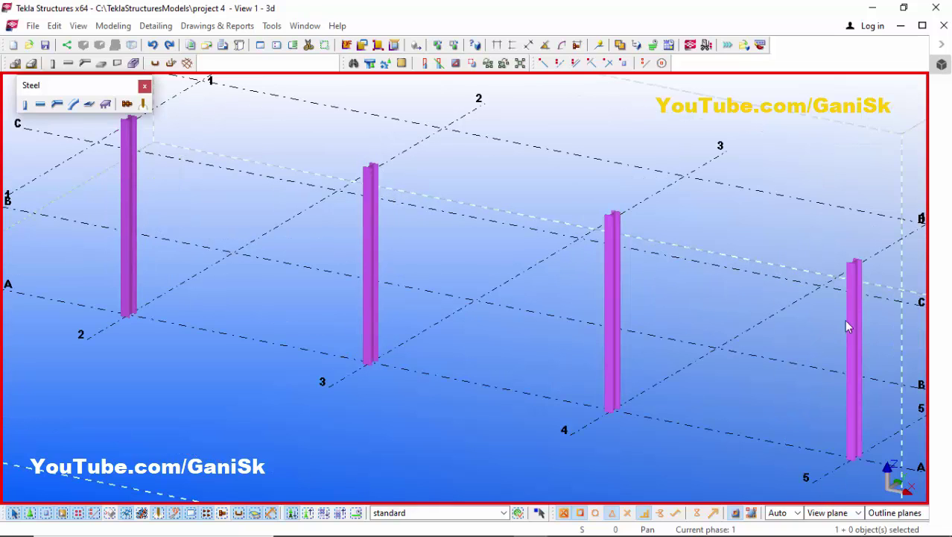
scroll(391, 157, up, 5)
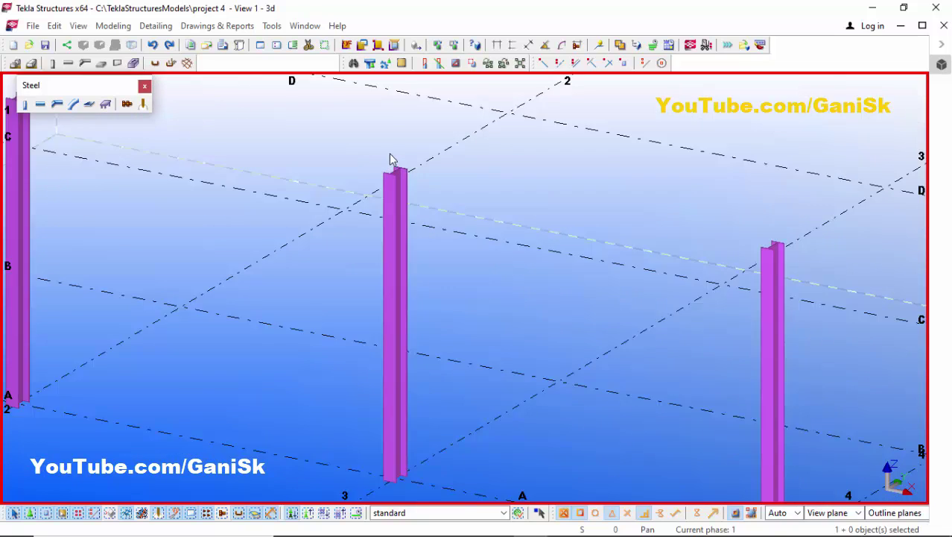
scroll(403, 197, up, 3)
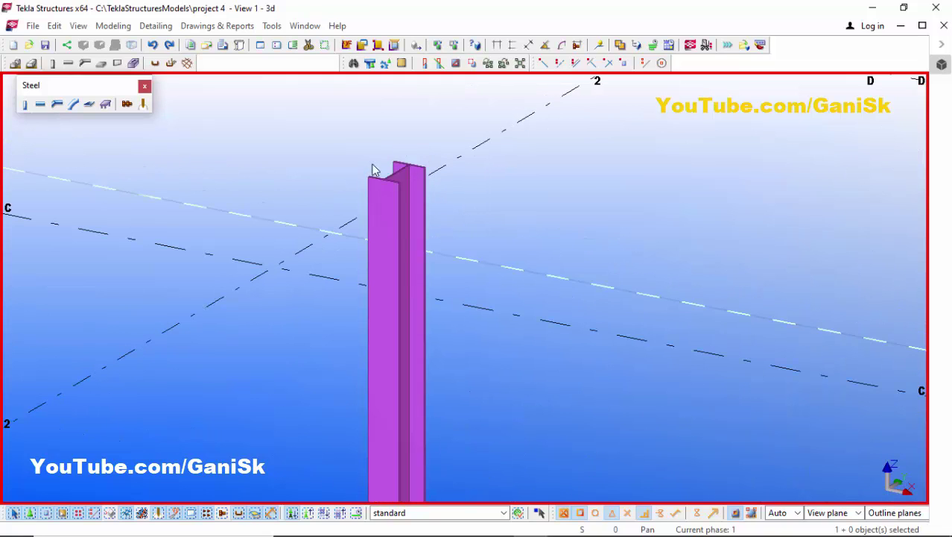
double_click(386, 210)
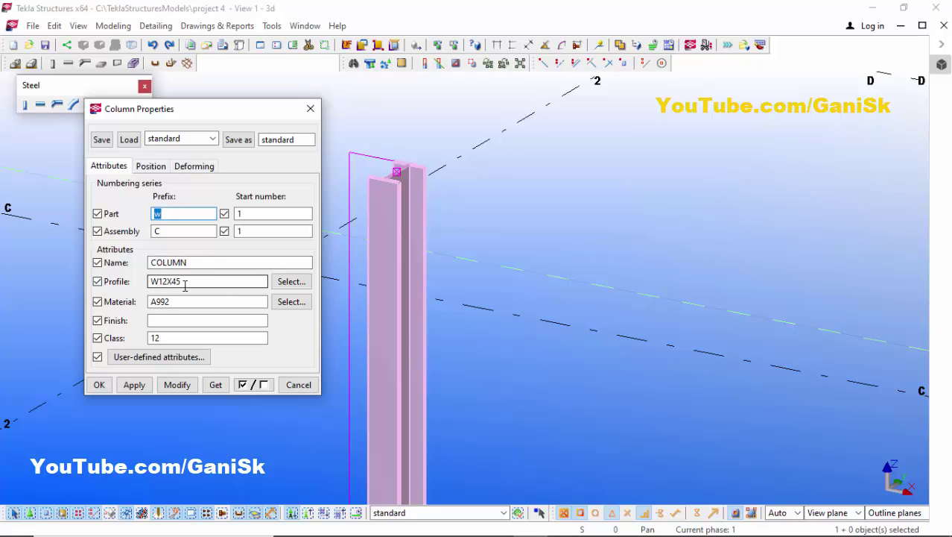
drag(203, 113, 340, 115)
scroll(74, 249, down, 10)
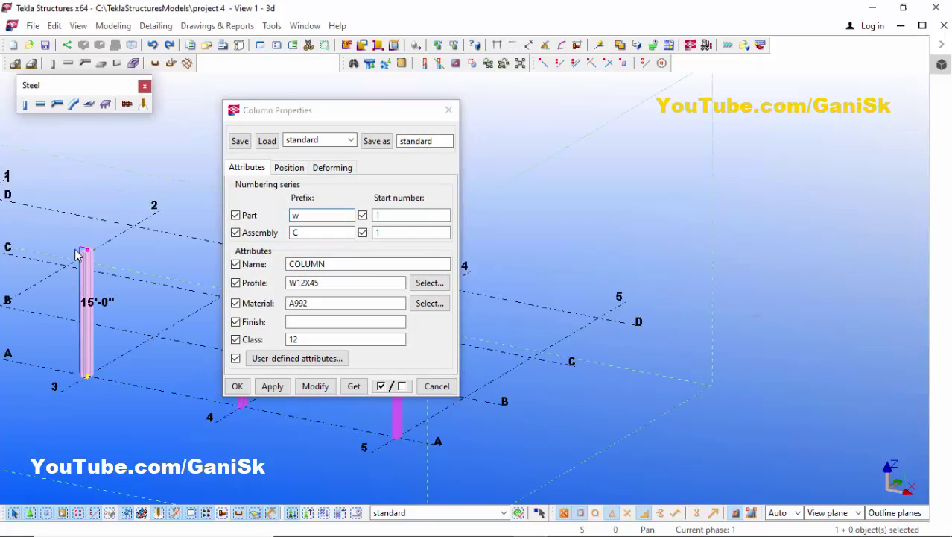
scroll(75, 250, up, 8)
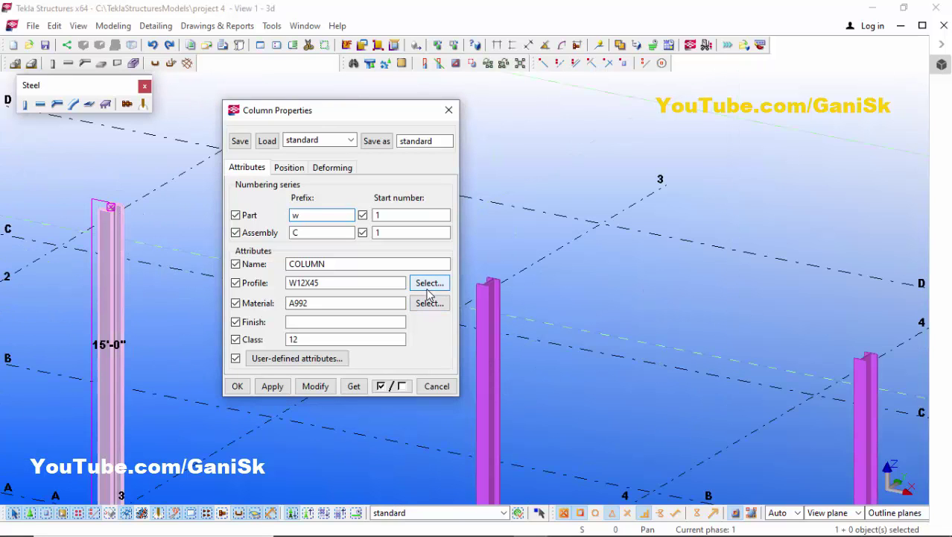
Choose PIPE8STD from the standard pipe profiles under circular hollow sections as the profile for the column at grid A-3
click(430, 284)
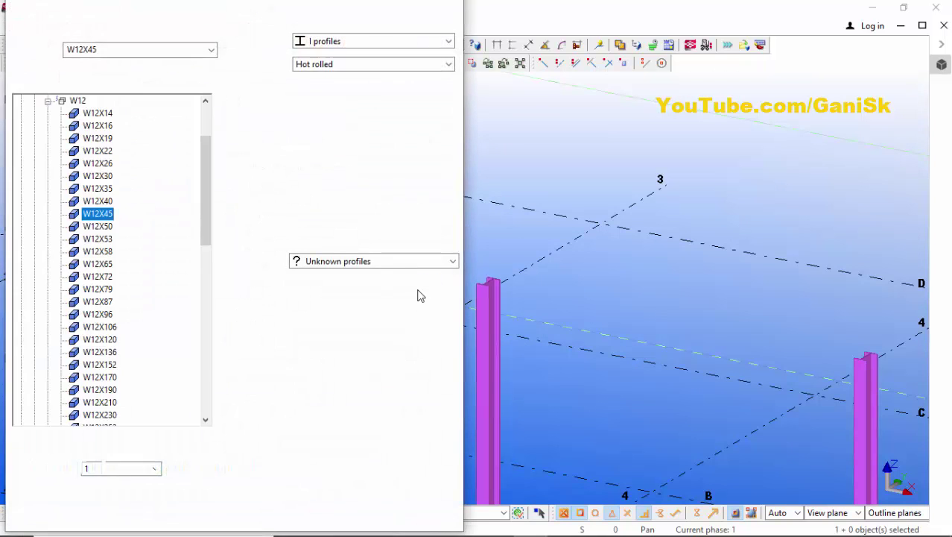
scroll(49, 121, up, 3)
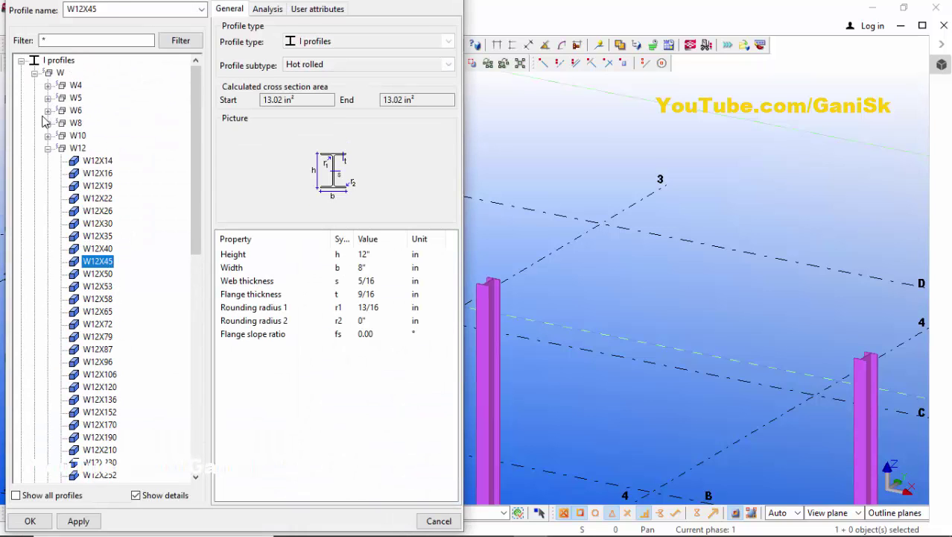
click(21, 61)
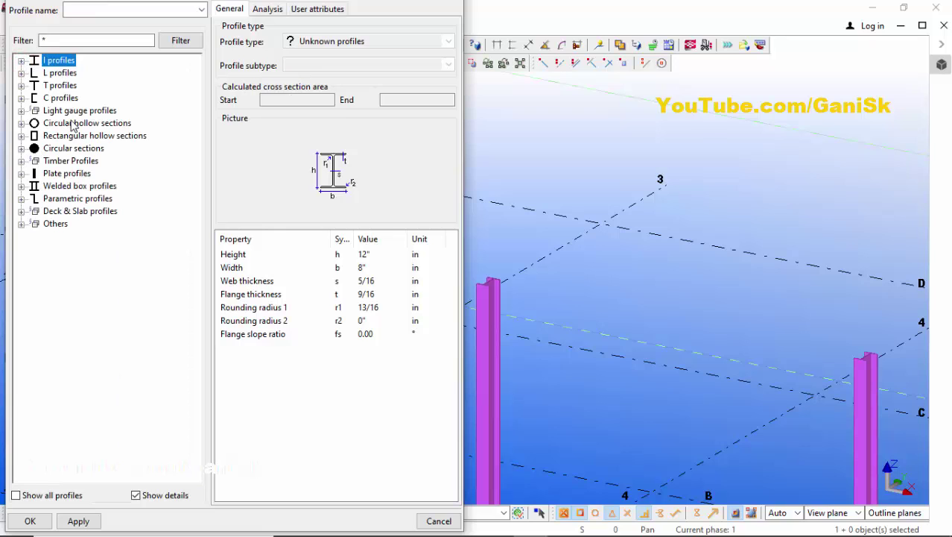
click(22, 124)
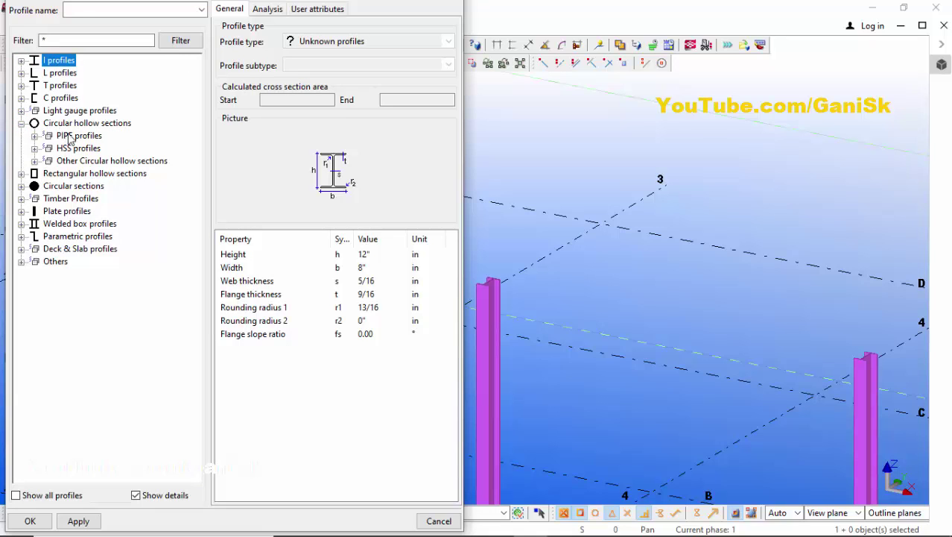
click(35, 136)
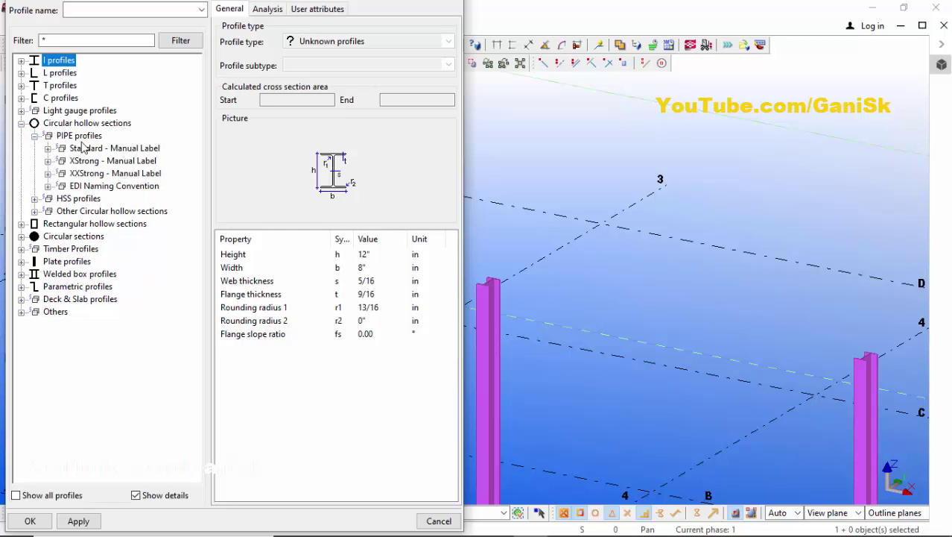
click(48, 148)
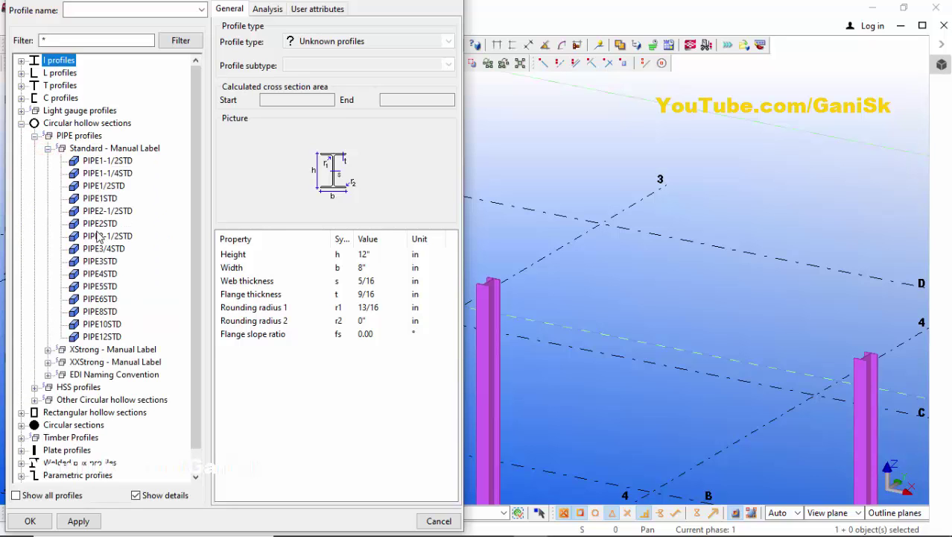
click(100, 312)
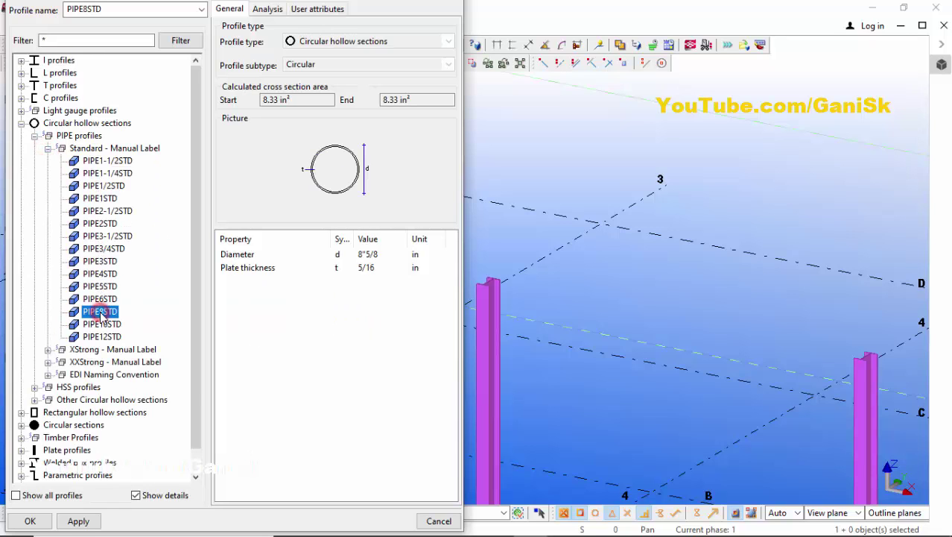
click(78, 522)
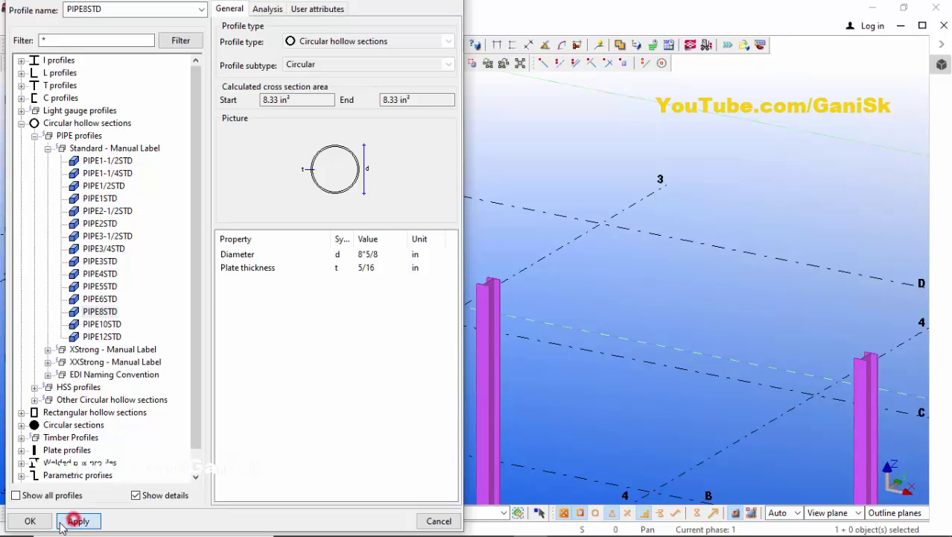
click(29, 521)
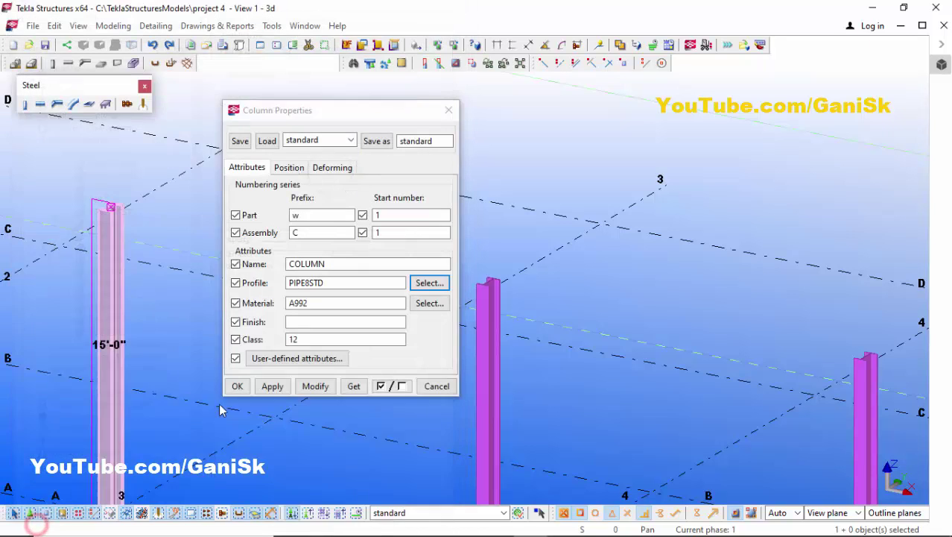
Modify the column at grid A-3 with the chosen pipe profile and inspect its upper end
click(315, 385)
scroll(116, 215, up, 2)
scroll(115, 215, up, 3)
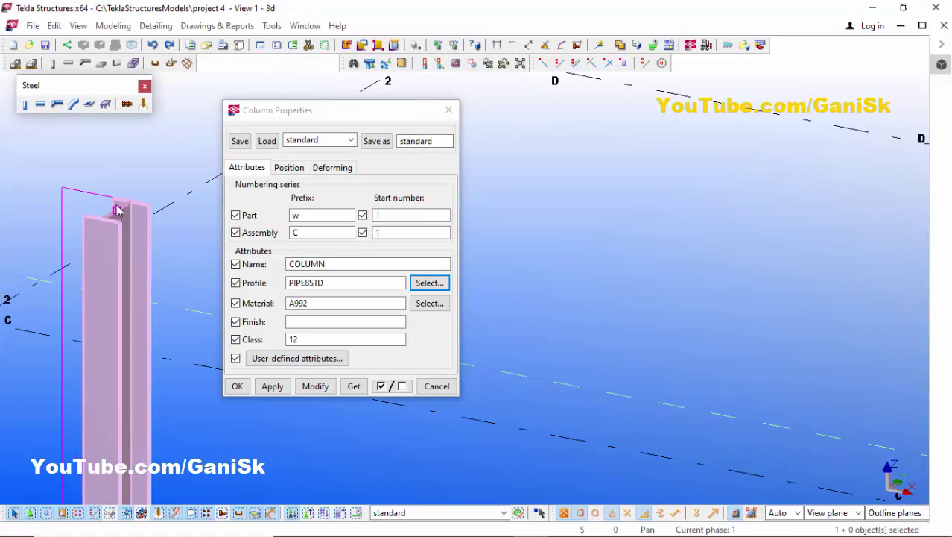
click(313, 388)
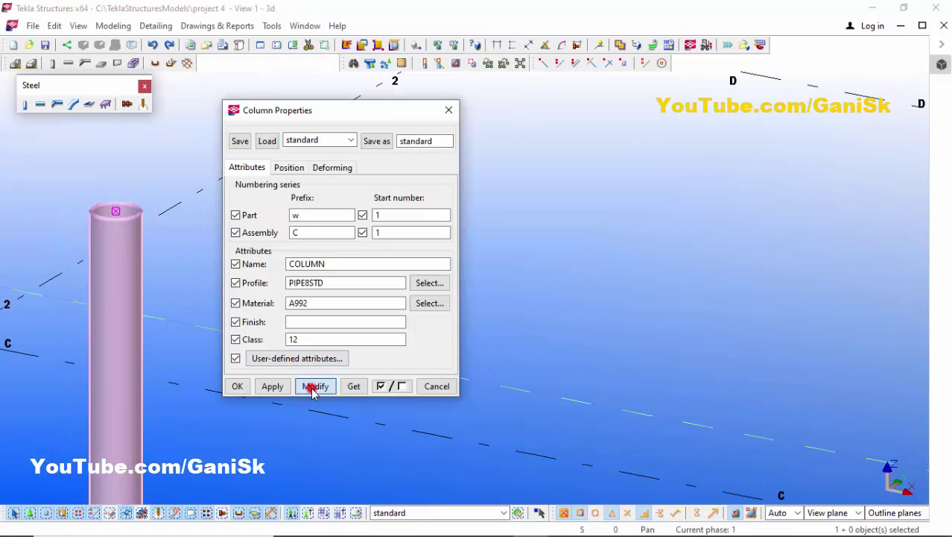
scroll(112, 209, up, 4)
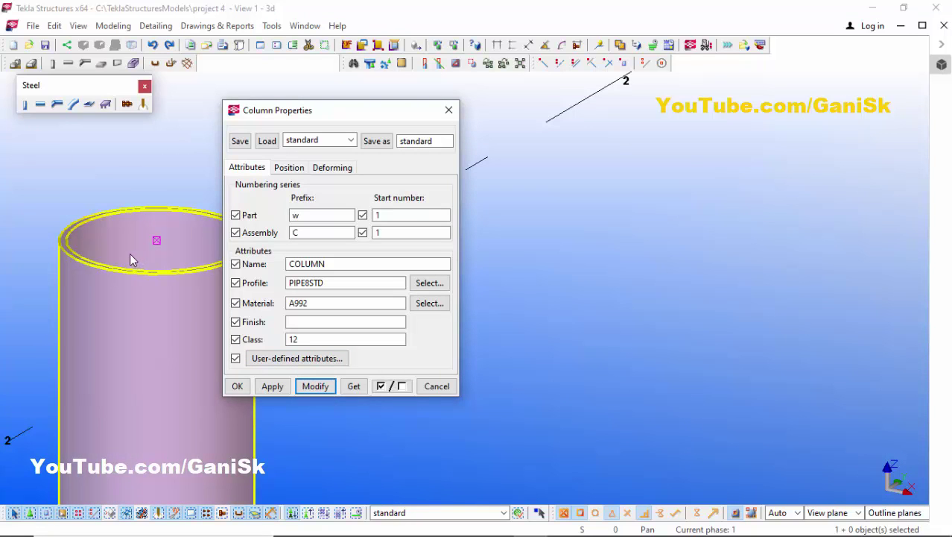
scroll(128, 254, down, 2)
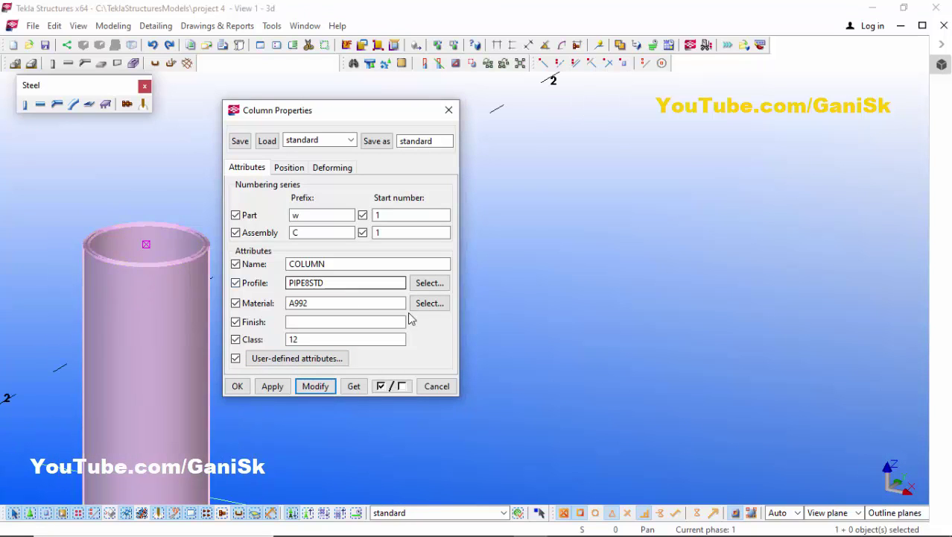
Browse the steel grades in the material catalog for the pipe column and accept A992
click(304, 303)
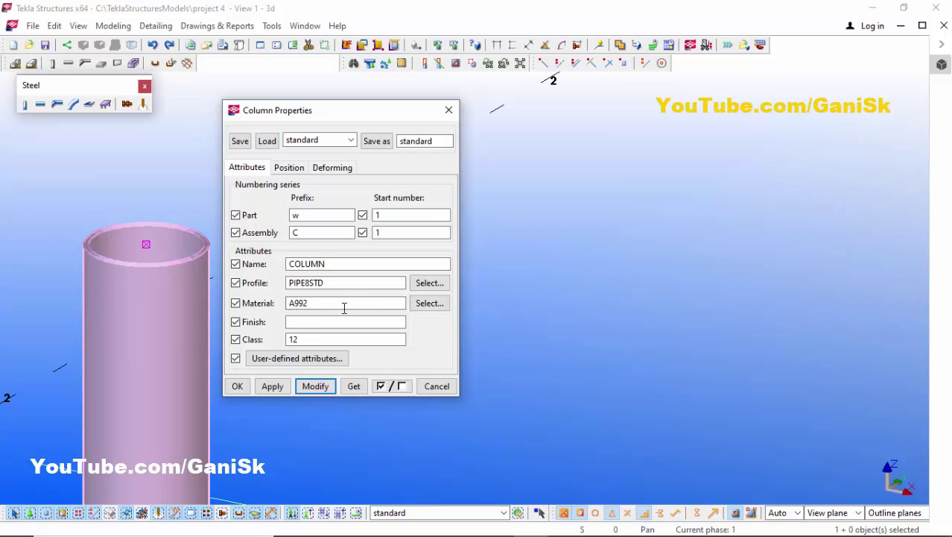
click(428, 304)
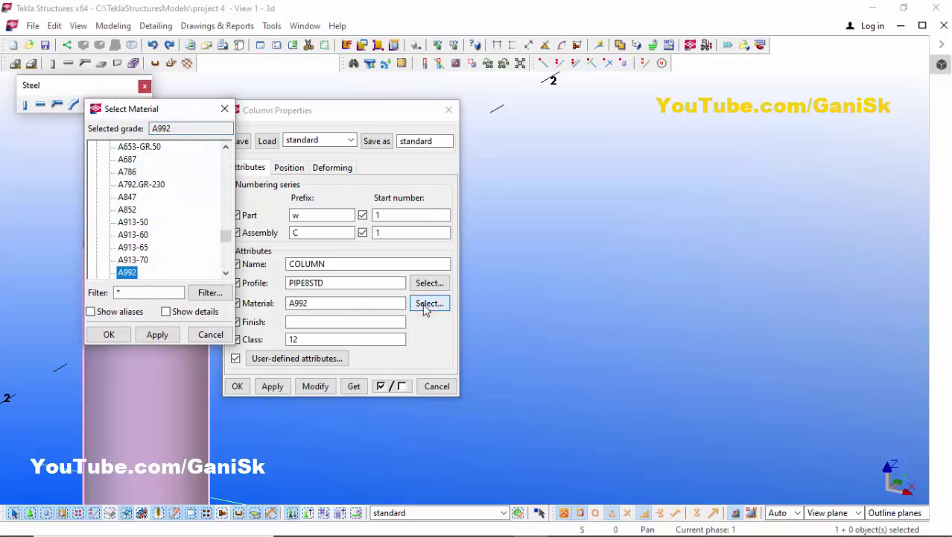
scroll(145, 234, up, 8)
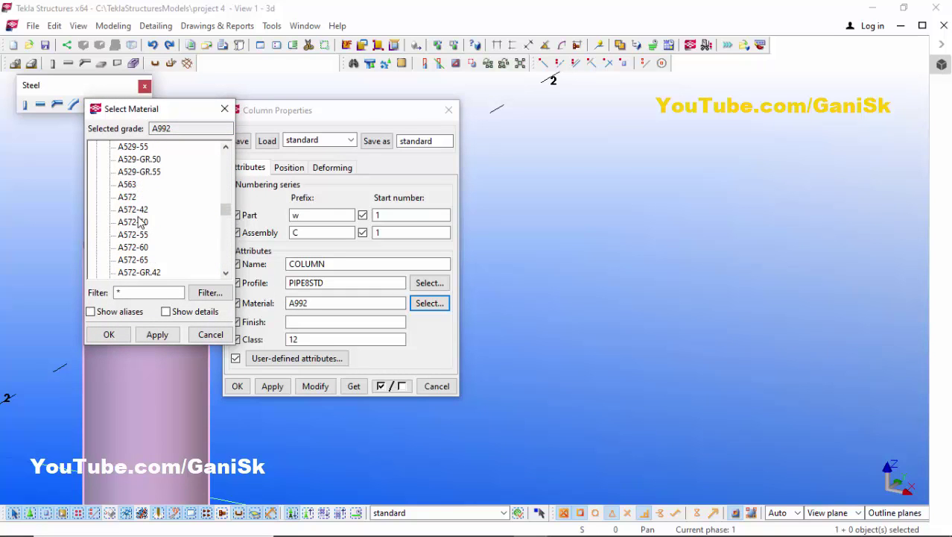
scroll(139, 224, up, 10)
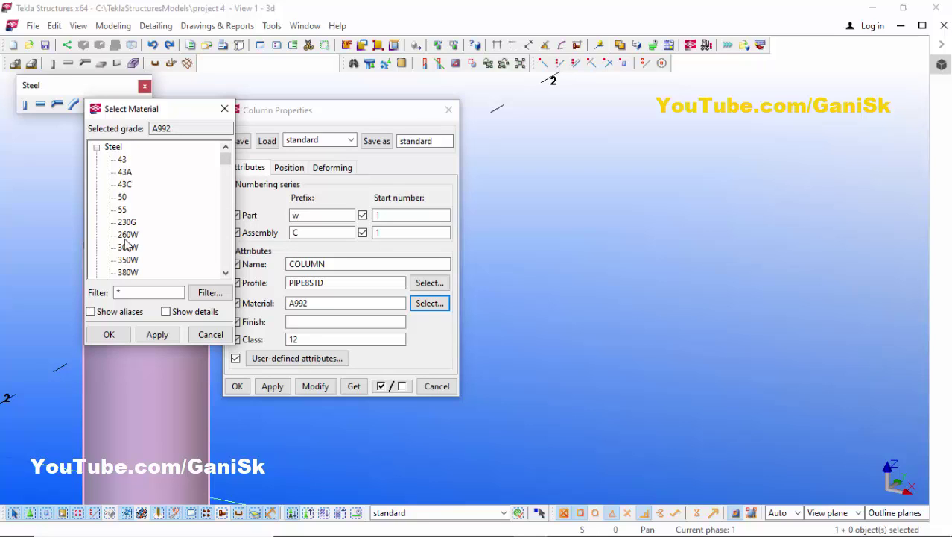
scroll(129, 224, down, 10)
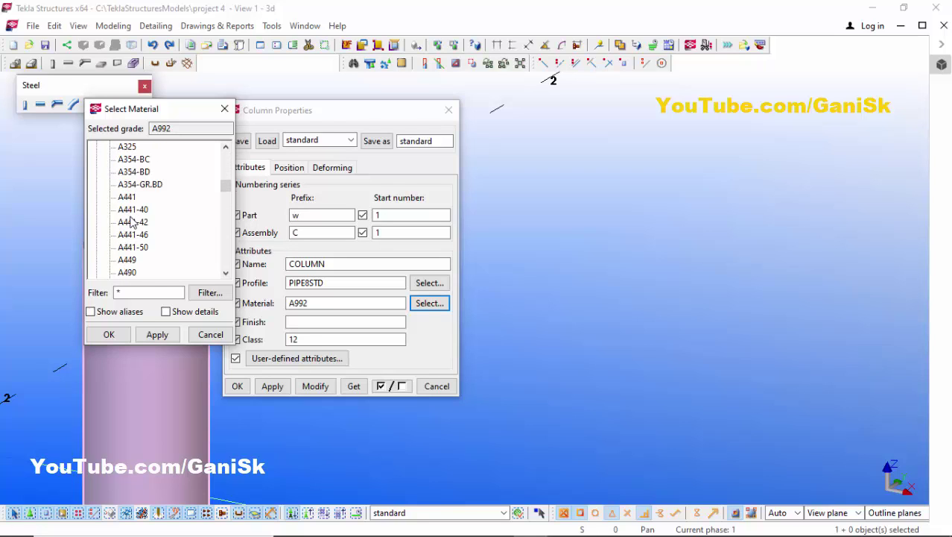
scroll(130, 222, down, 3)
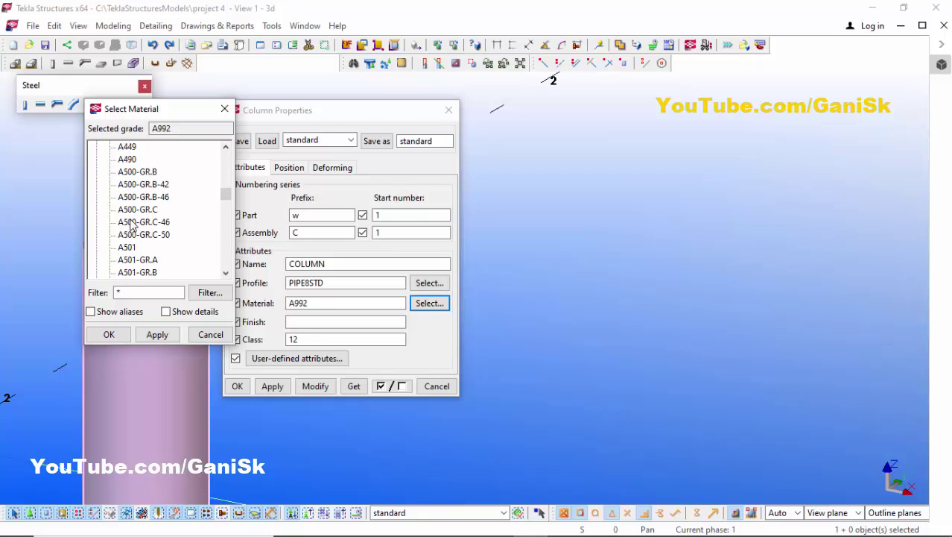
click(149, 341)
click(113, 335)
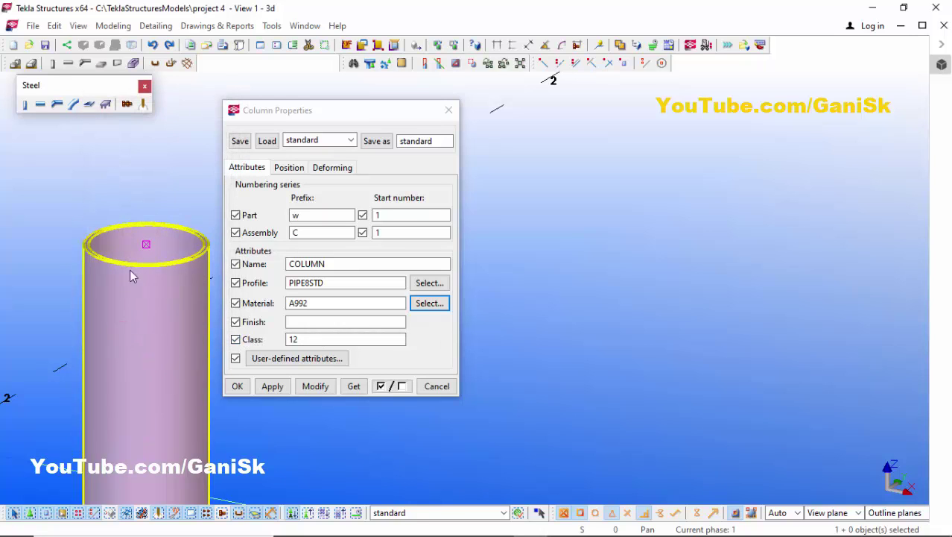
Try class 8 on the pipe column at grid A-3, replace it with class 5, and modify the column
double_click(296, 339)
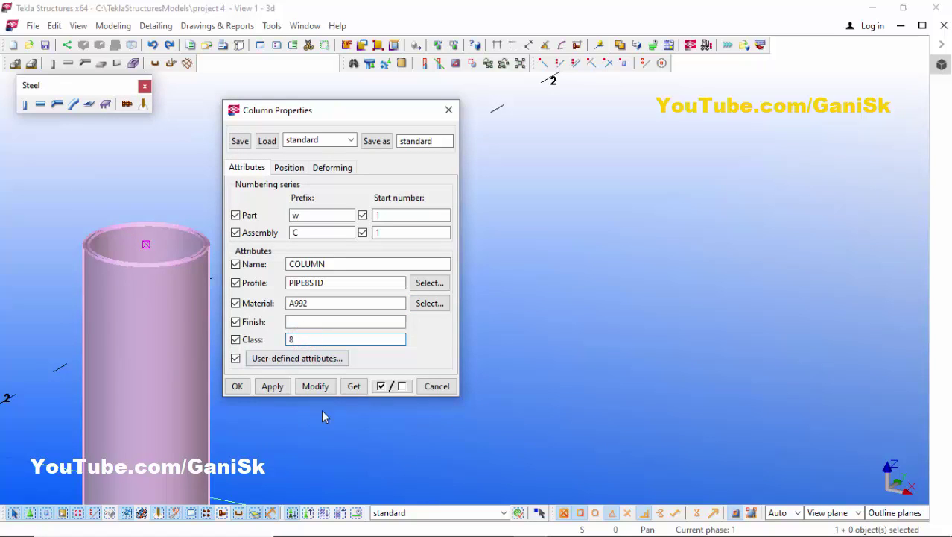
click(315, 386)
double_click(305, 339)
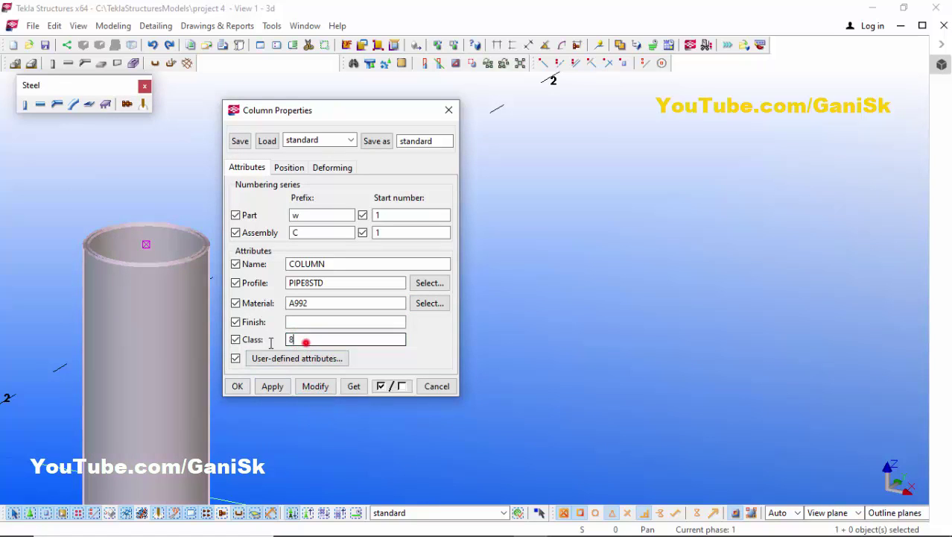
text(5)
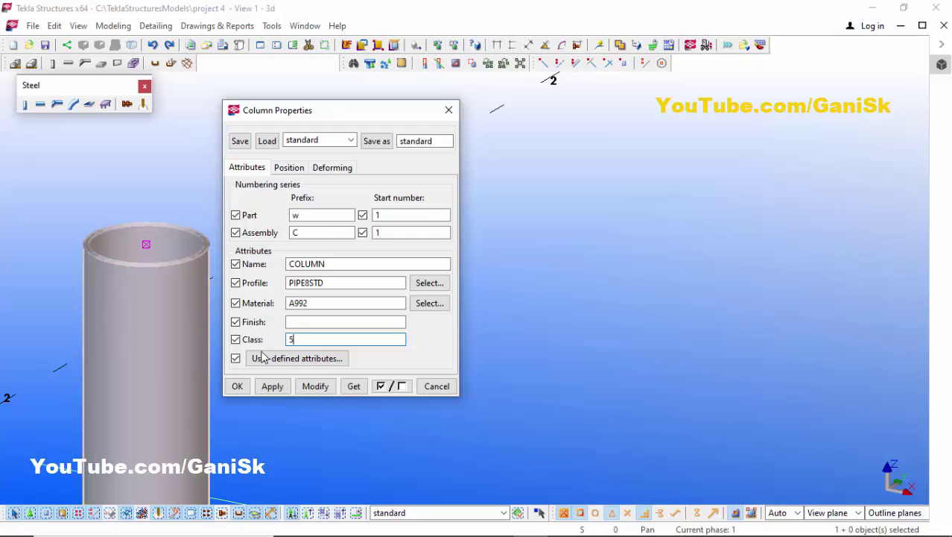
click(316, 388)
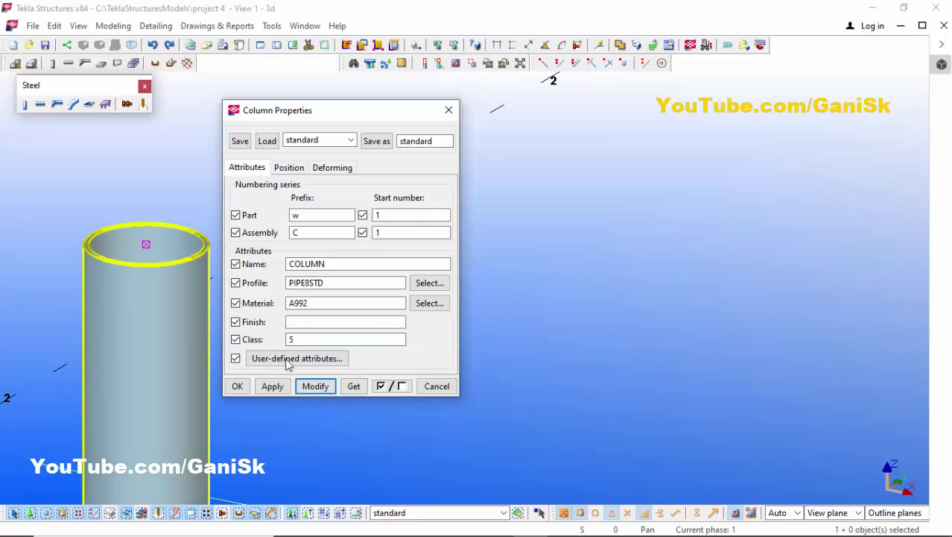
click(315, 386)
click(242, 386)
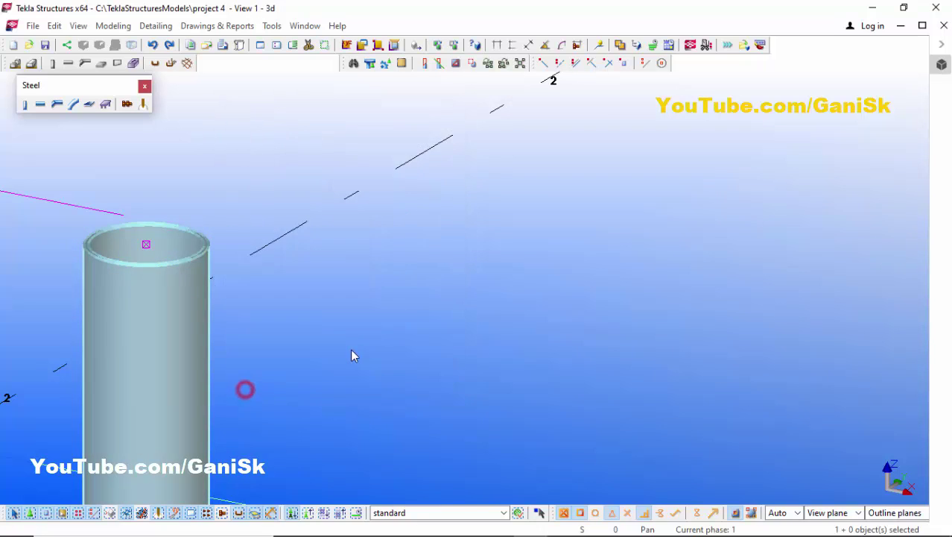
Deselect the pipe column and open the properties of the neighbouring W-shaped column at grid A-4
click(351, 351)
scroll(353, 347, down, 3)
scroll(357, 336, up, 5)
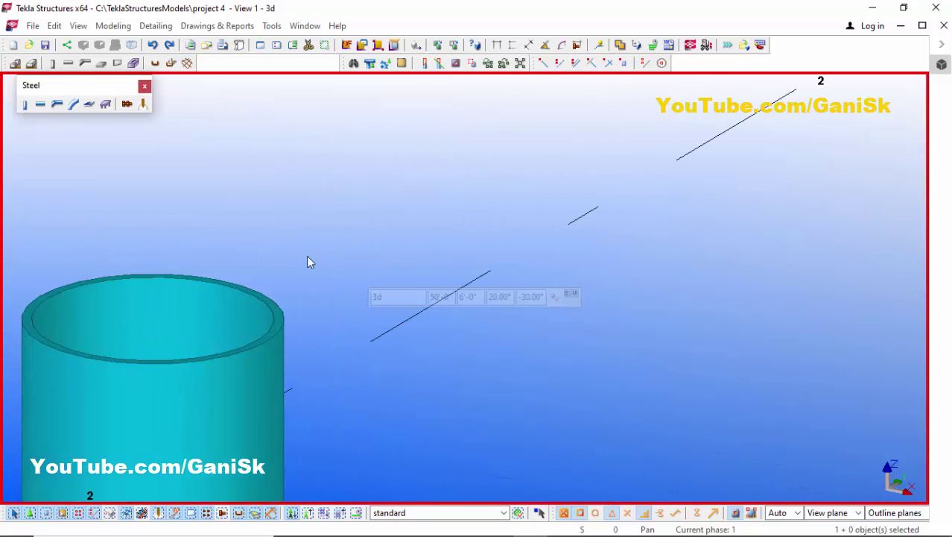
scroll(270, 246, down, 5)
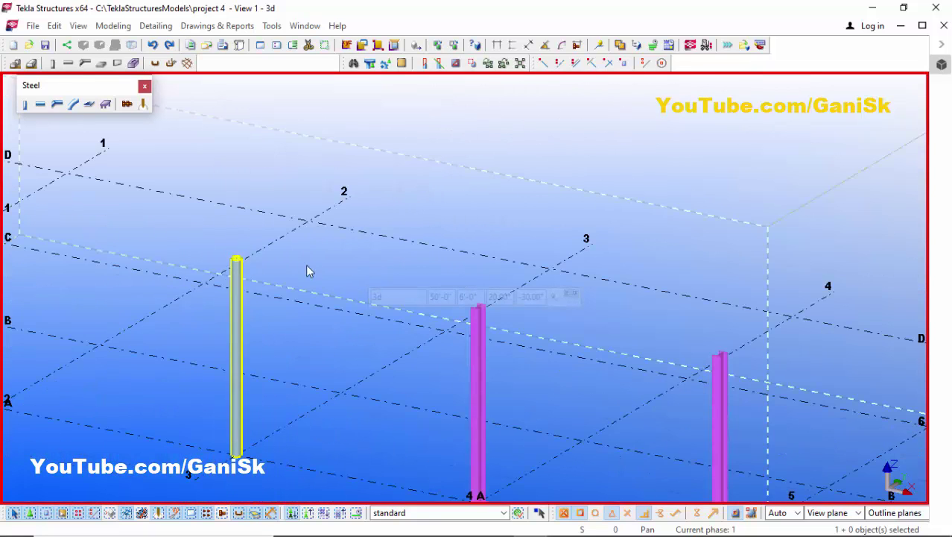
scroll(309, 271, down, 4)
scroll(397, 340, up, 6)
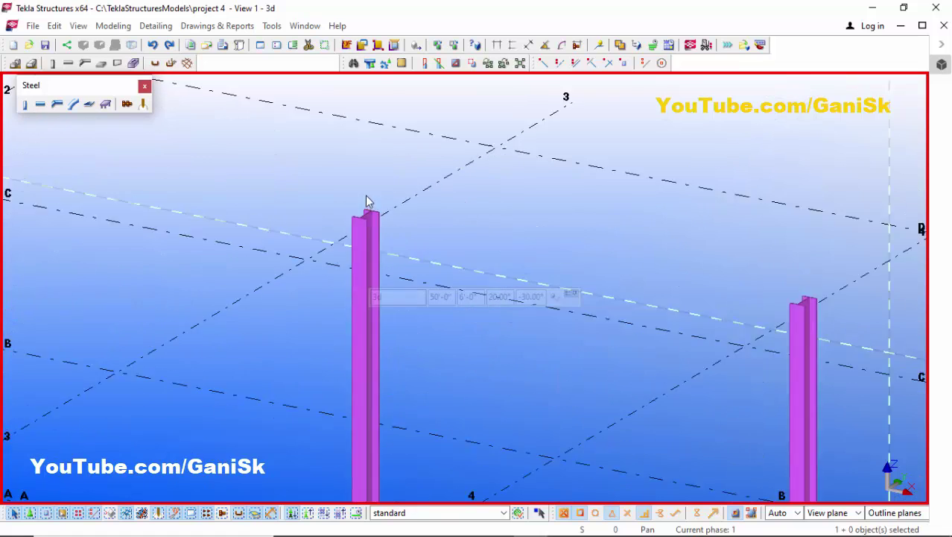
scroll(366, 205, up, 6)
double_click(350, 259)
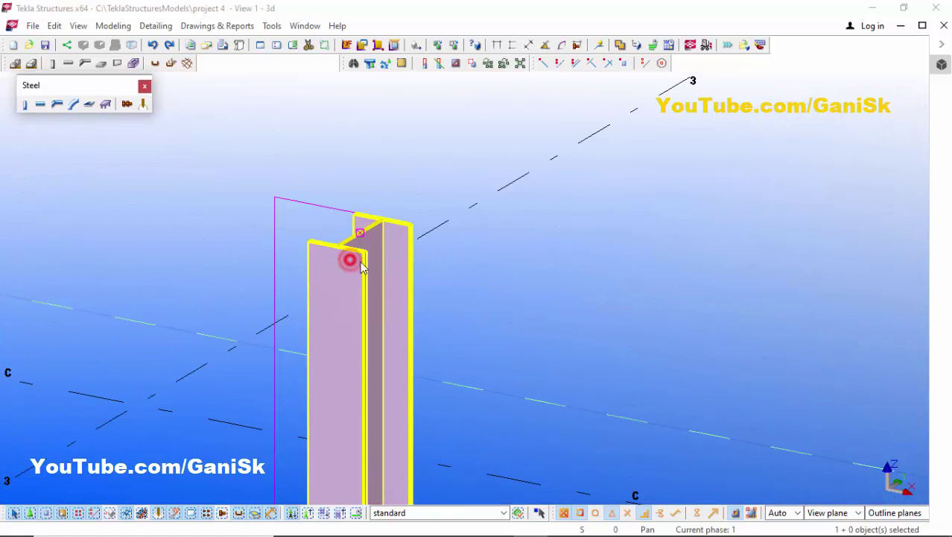
Choose HSS8X4X1/8 from the rectangular hollow sections as the profile for the column at grid A-4
click(421, 282)
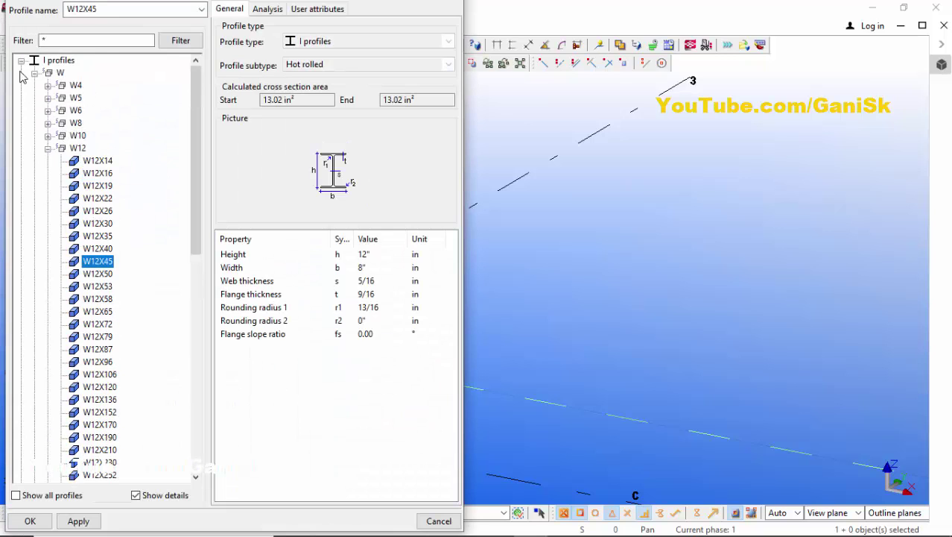
click(21, 60)
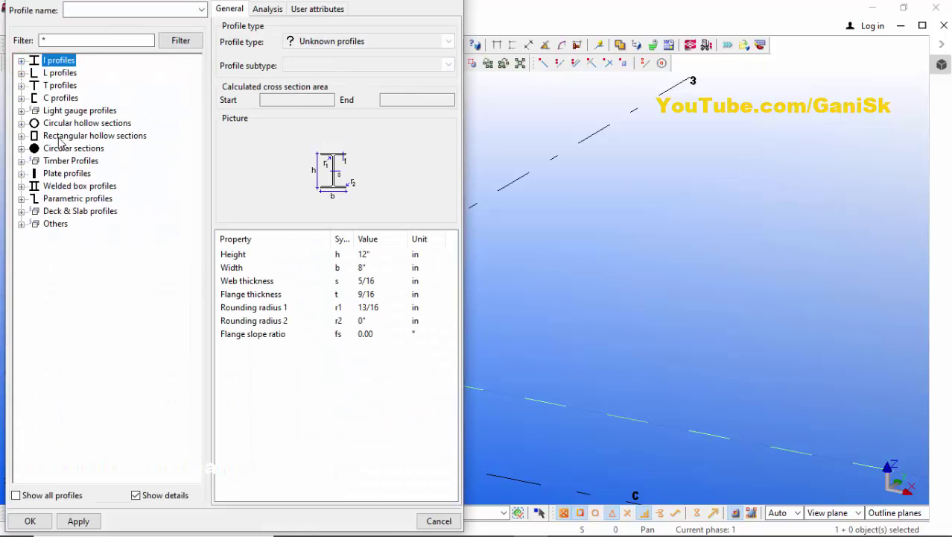
click(21, 135)
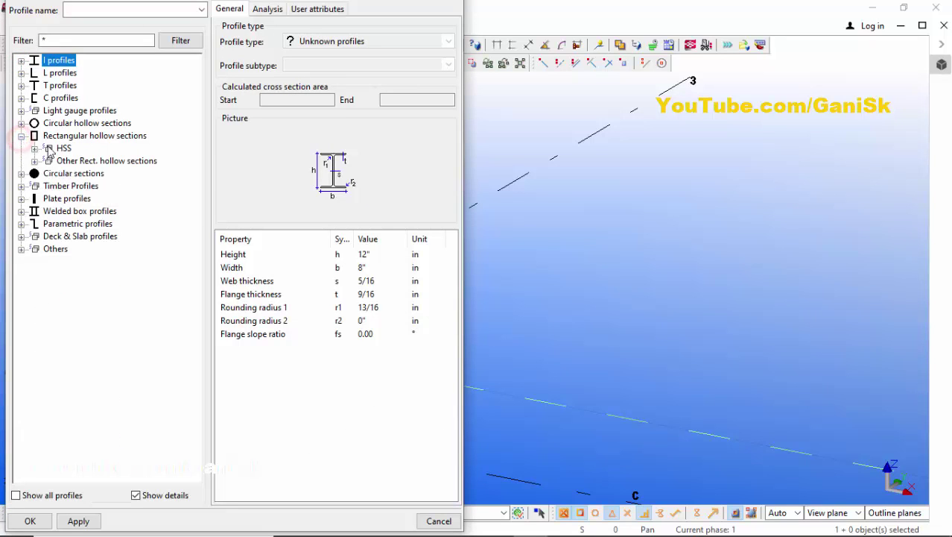
click(34, 149)
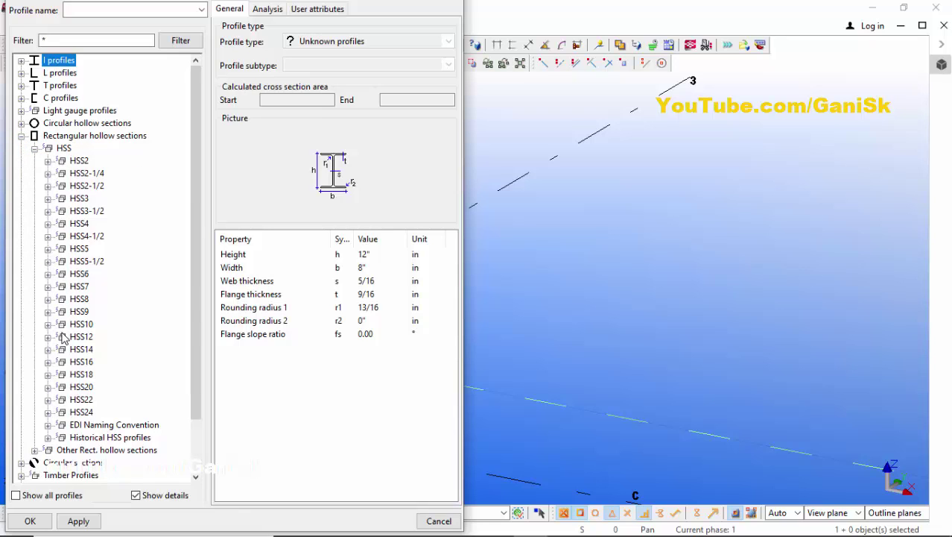
click(48, 299)
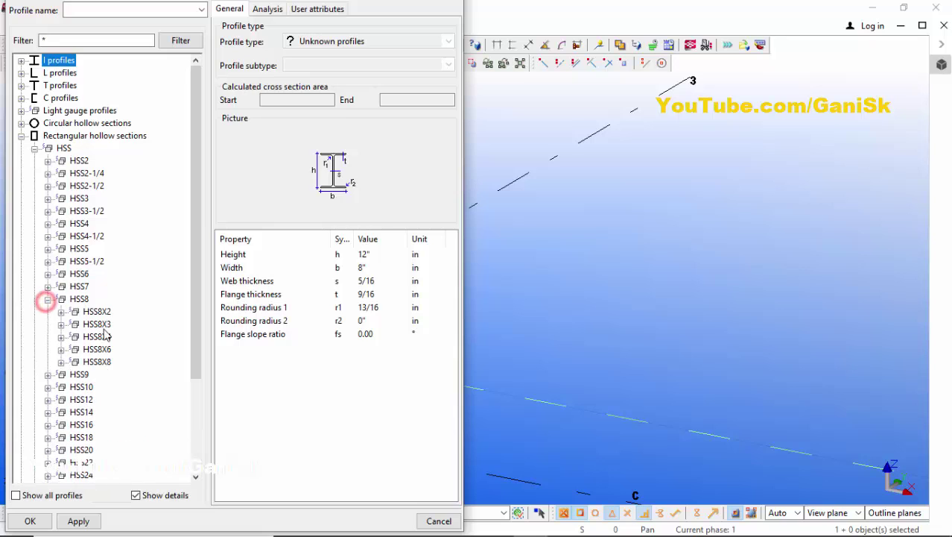
click(62, 337)
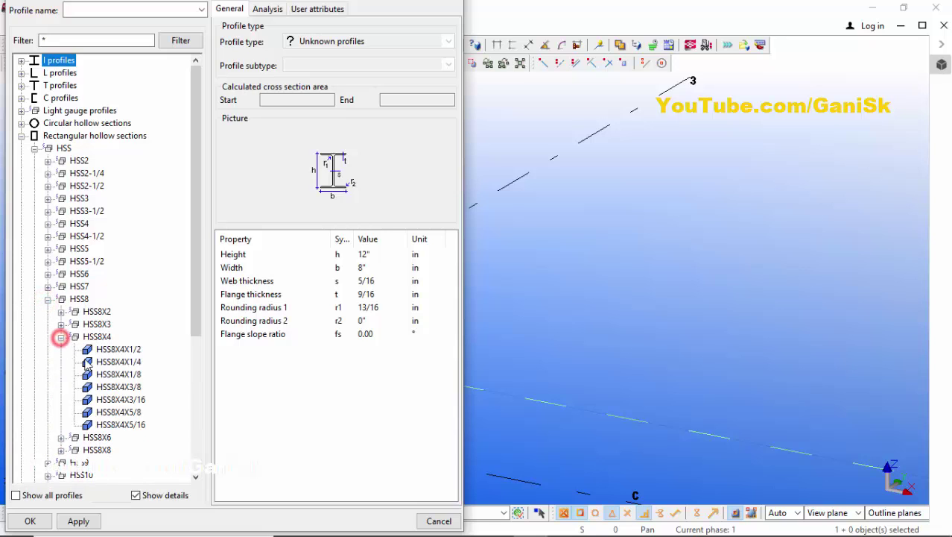
click(132, 375)
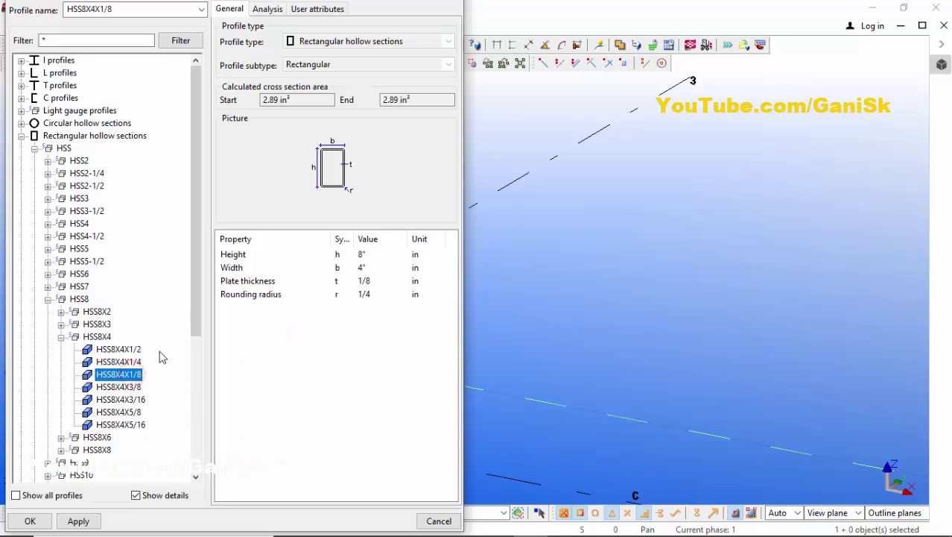
click(76, 519)
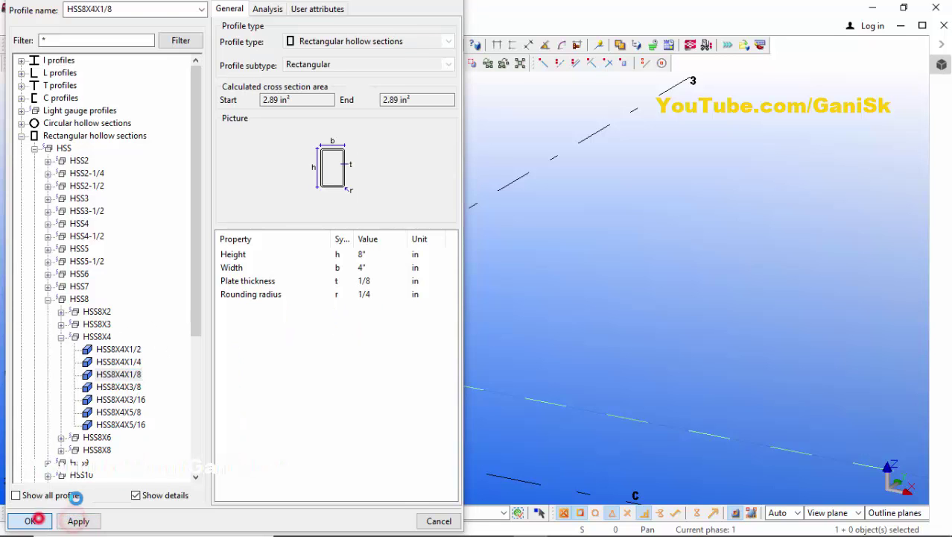
click(29, 519)
Move the properties dialog clear of the column at grid A-4 and modify the column with the chosen HSS profile
click(314, 385)
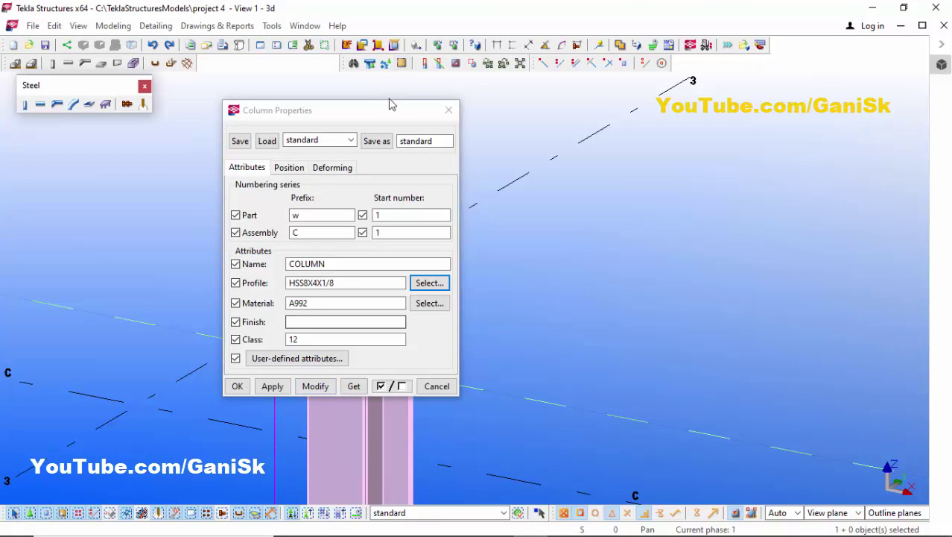
drag(383, 109, 656, 107)
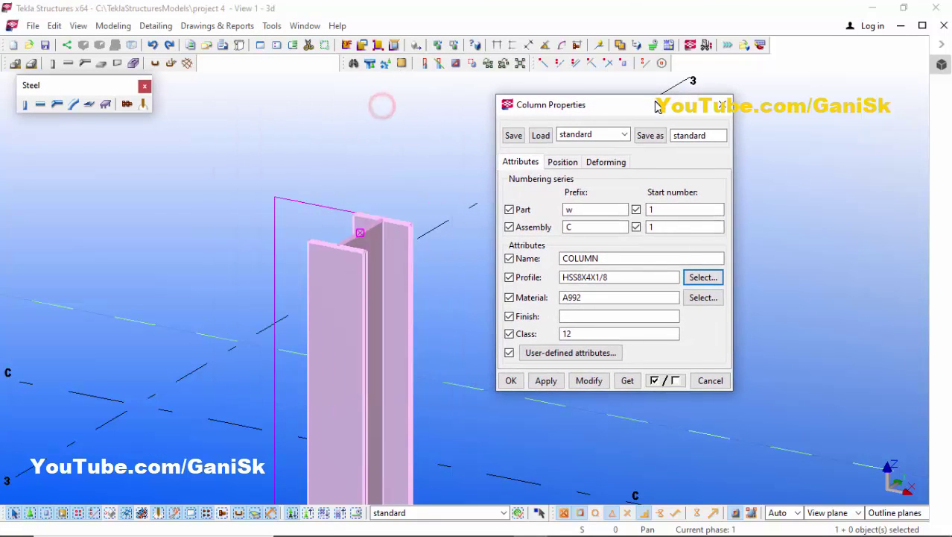
click(589, 381)
scroll(388, 268, up, 8)
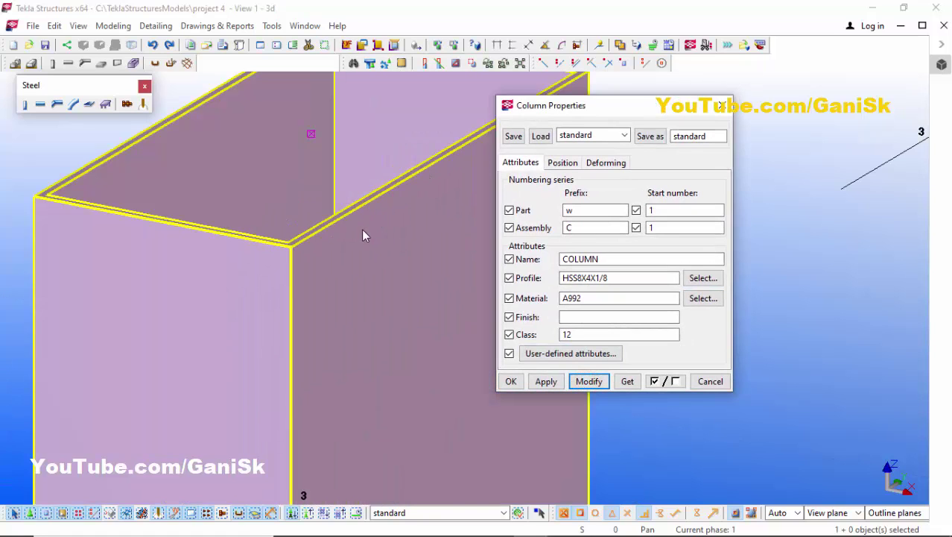
scroll(363, 236, down, 4)
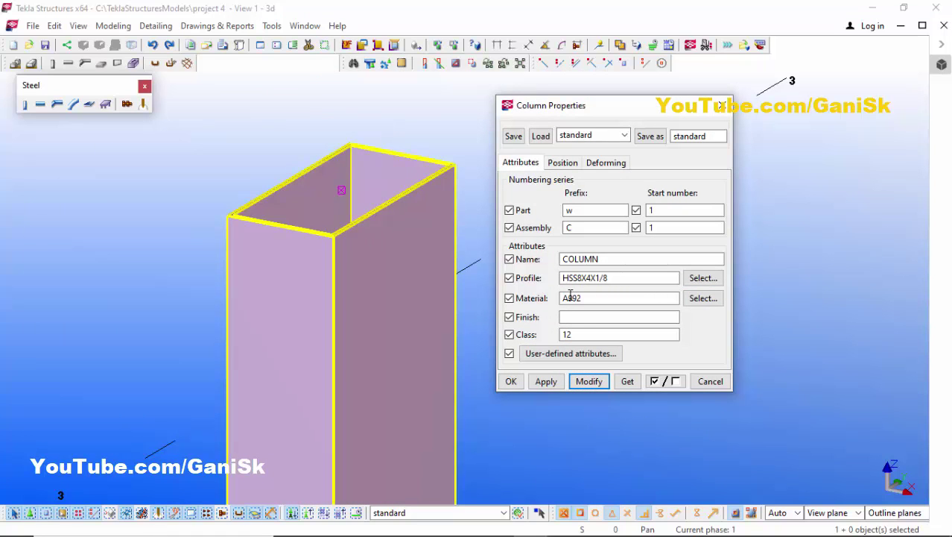
Set the rectangular hollow column's class to 2, modify it, accept the properties and deselect the column
double_click(574, 334)
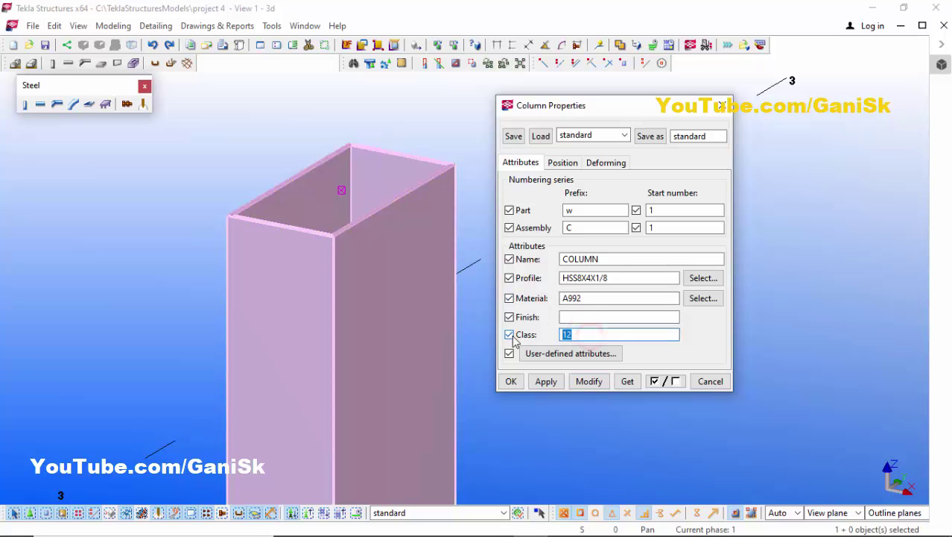
click(589, 382)
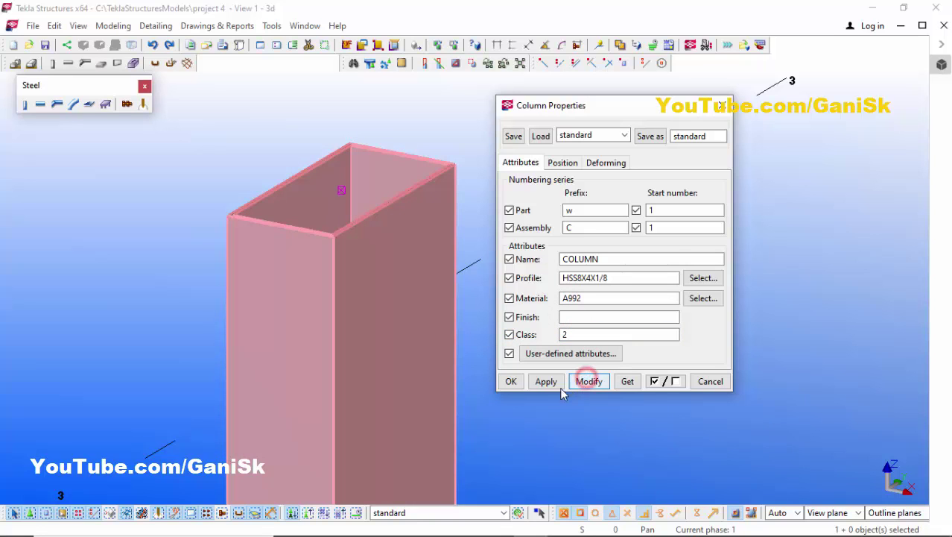
click(547, 382)
click(510, 382)
click(496, 417)
Examine the hollow upper end of the rectangular column up close and from a rotated viewpoint
scroll(502, 316, down, 3)
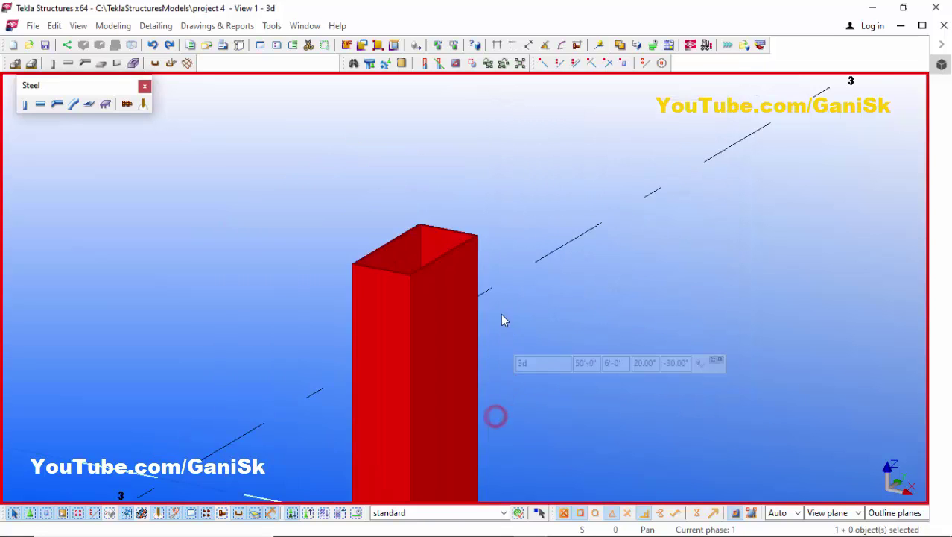
scroll(458, 235, up, 2)
scroll(532, 229, up, 4)
scroll(428, 272, down, 3)
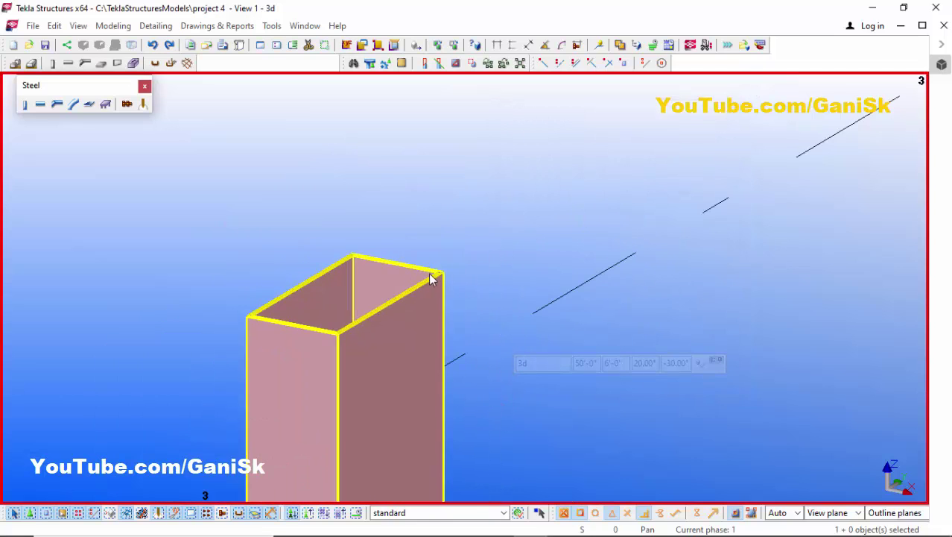
scroll(354, 321, up, 1)
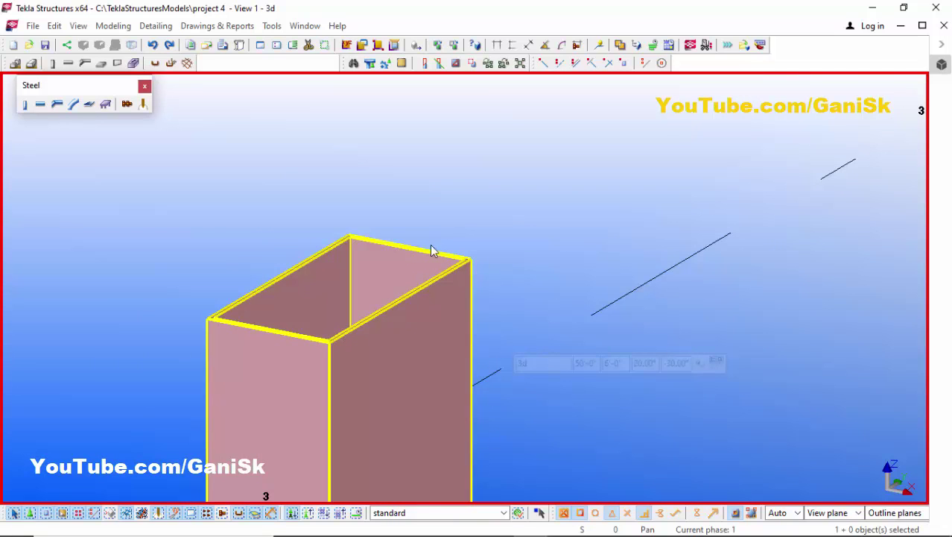
scroll(425, 257, down, 3)
scroll(372, 294, up, 1)
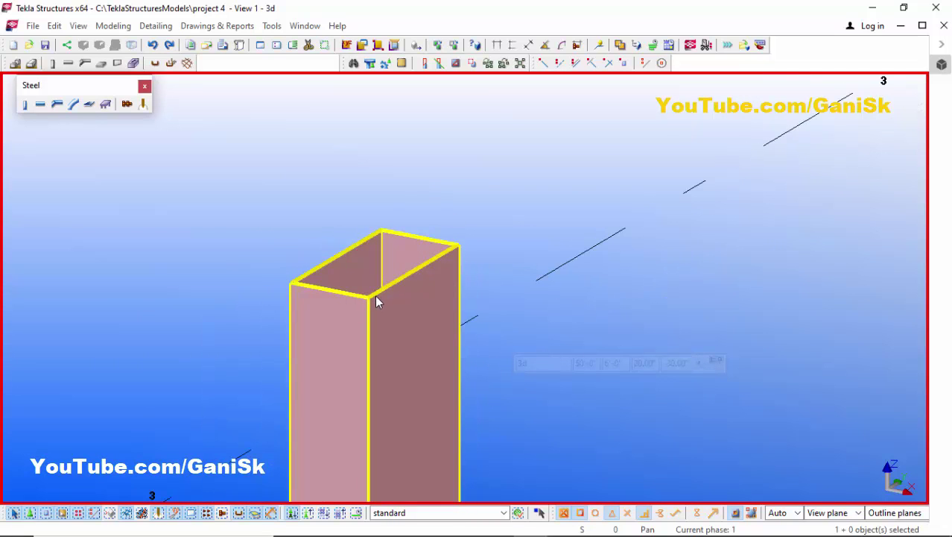
key(v)
ctrl+middle_drag(395, 285, 297, 338)
scroll(289, 349, down, 3)
scroll(301, 335, down, 4)
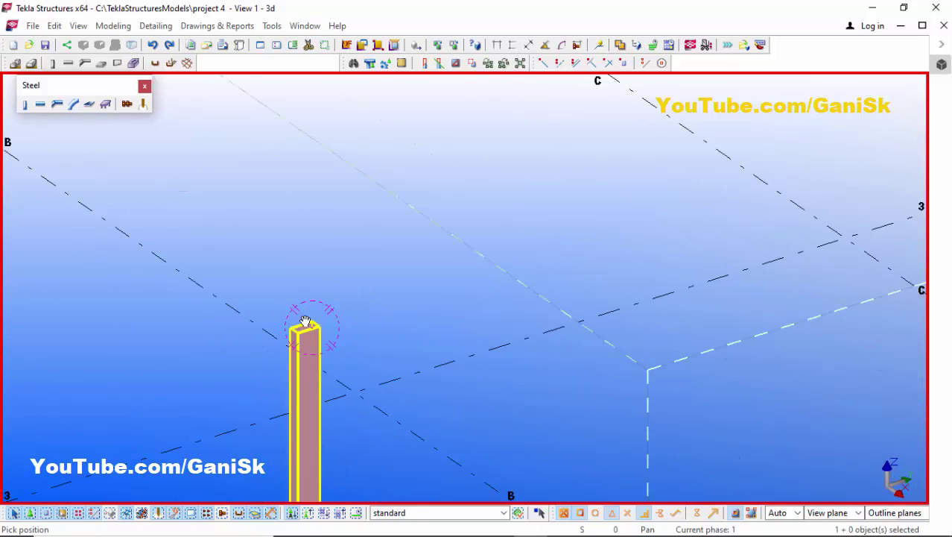
Interrupt the view rotation and open the properties of the next W-shaped column along grid A, at A-5
scroll(310, 316, down, 10)
scroll(369, 360, up, 10)
right_click(415, 248)
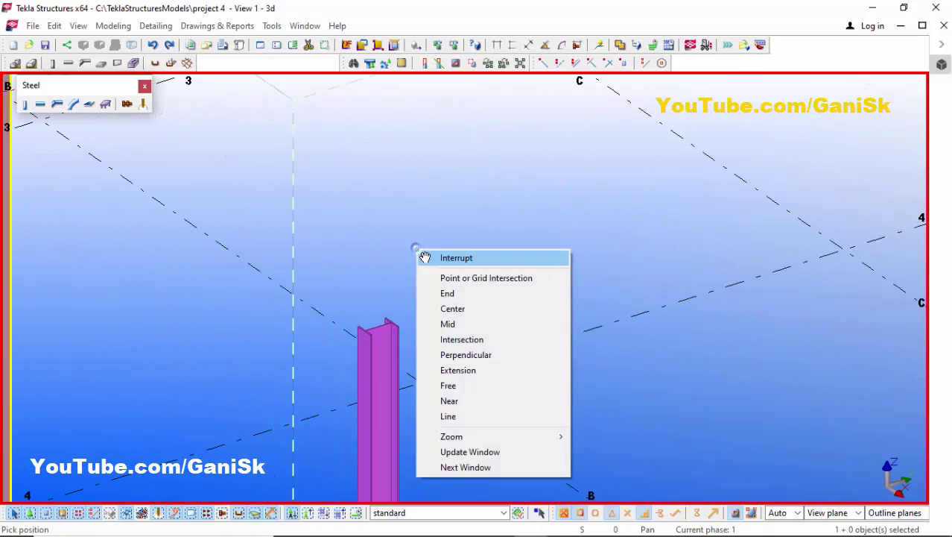
click(424, 257)
scroll(391, 336, up, 5)
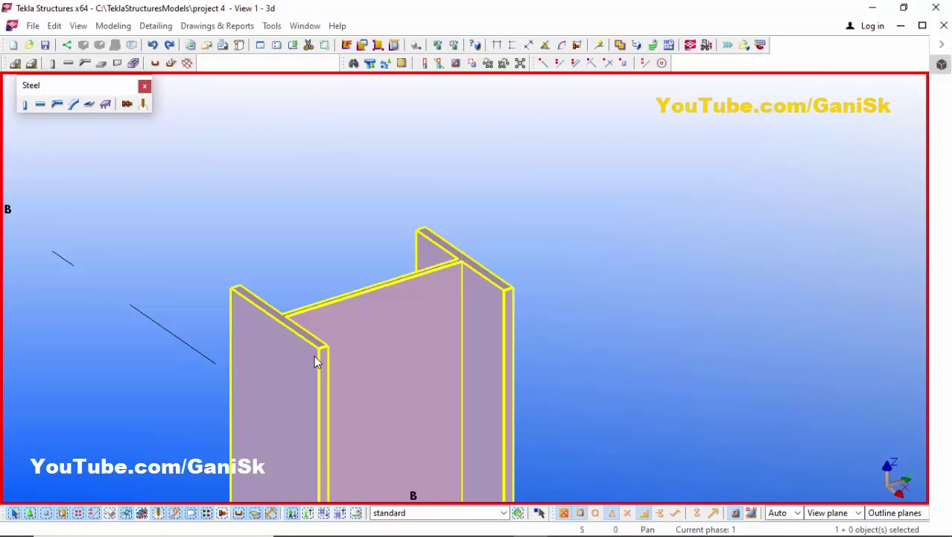
double_click(315, 363)
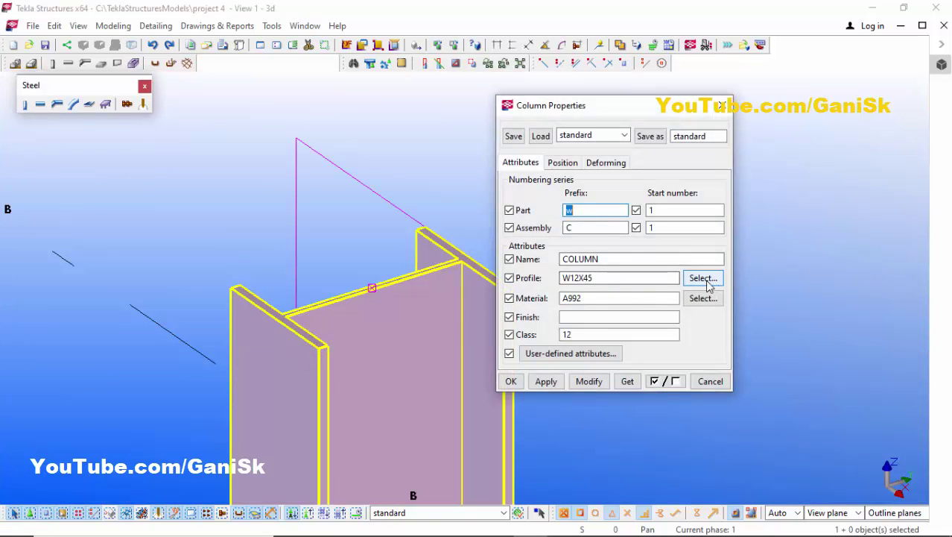
Choose the C9X15 channel from the C9 group of the profile catalog and modify the column at A-5 with it
click(704, 277)
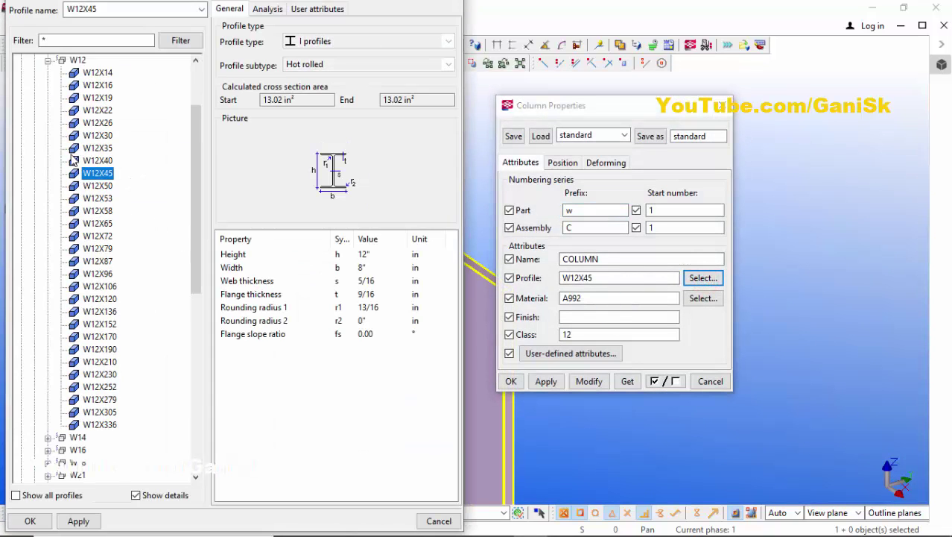
scroll(75, 160, up, 3)
click(21, 61)
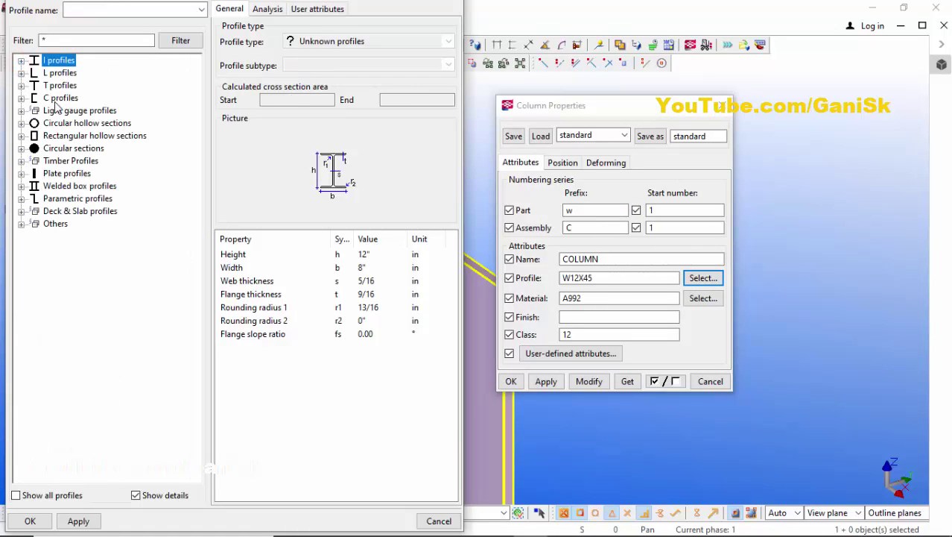
click(21, 99)
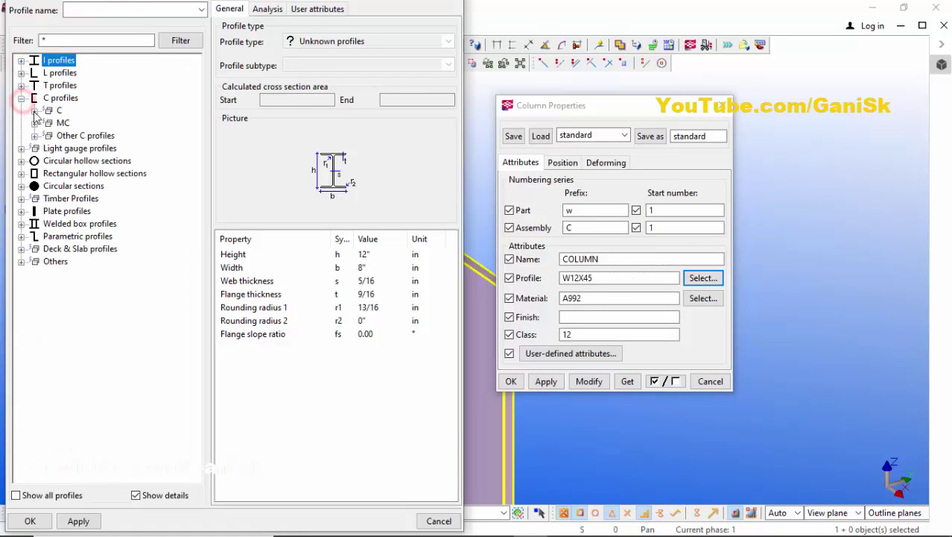
click(34, 110)
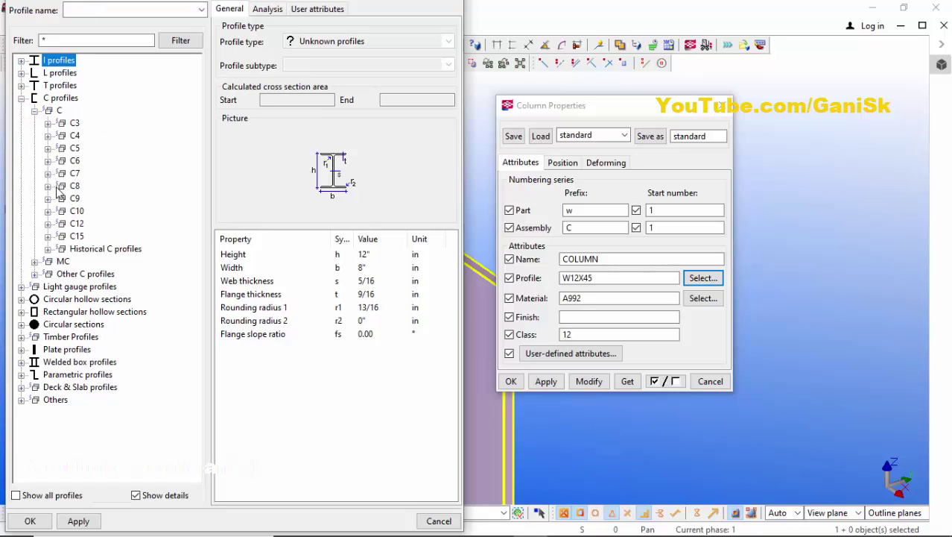
click(47, 198)
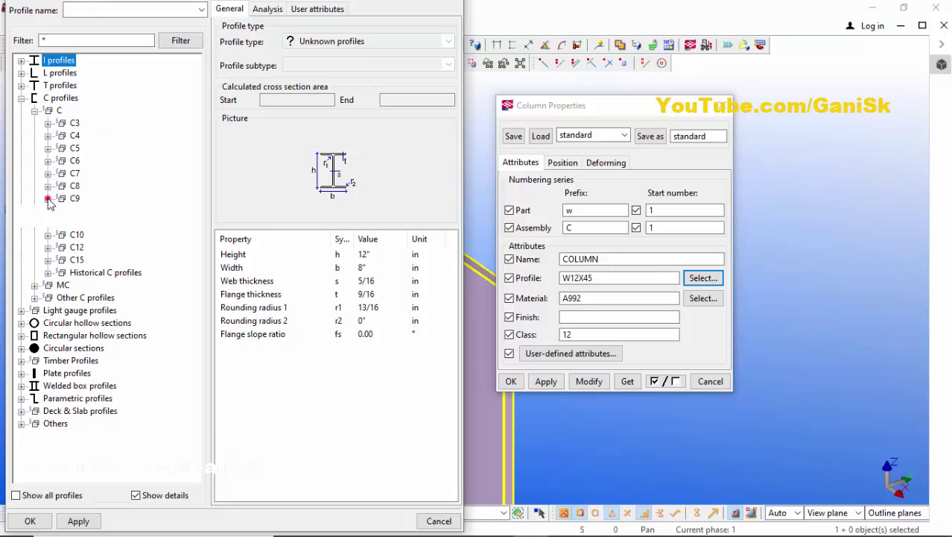
click(95, 224)
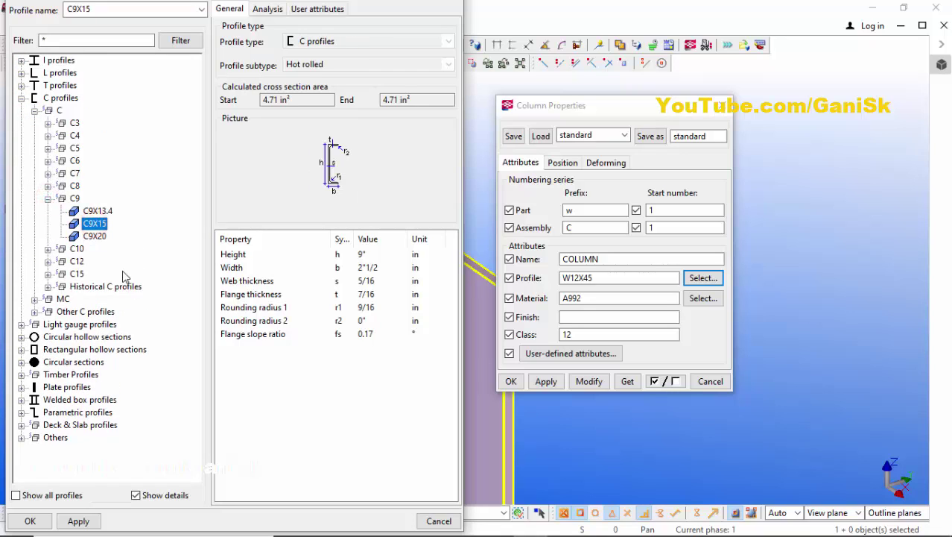
click(78, 520)
click(30, 520)
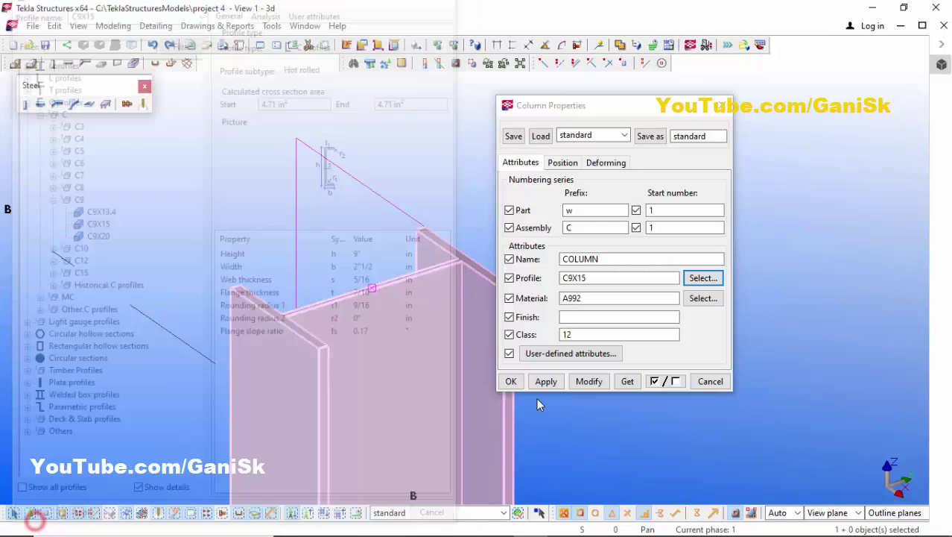
click(598, 381)
Set the channel column's class to 3 and modify the column
scroll(393, 320, down, 2)
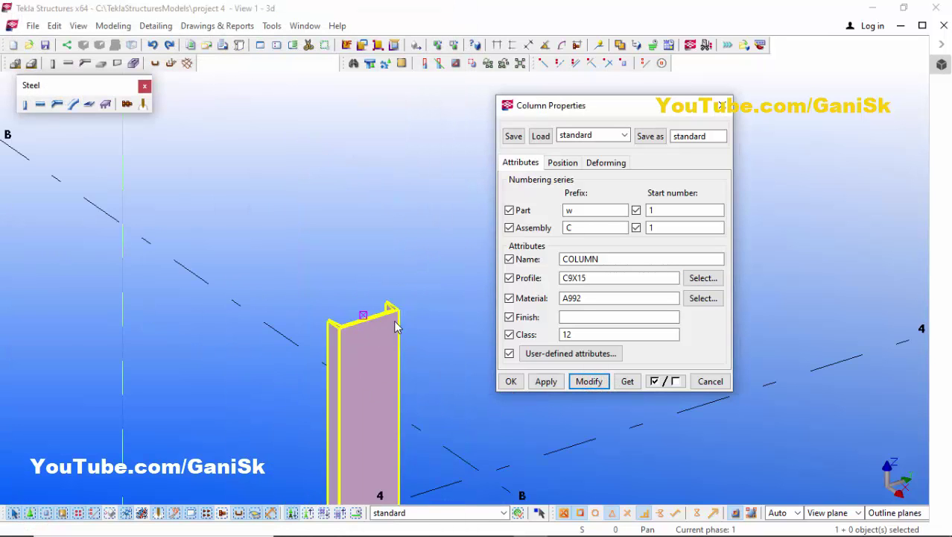
scroll(338, 319, up, 5)
scroll(340, 326, down, 2)
double_click(580, 334)
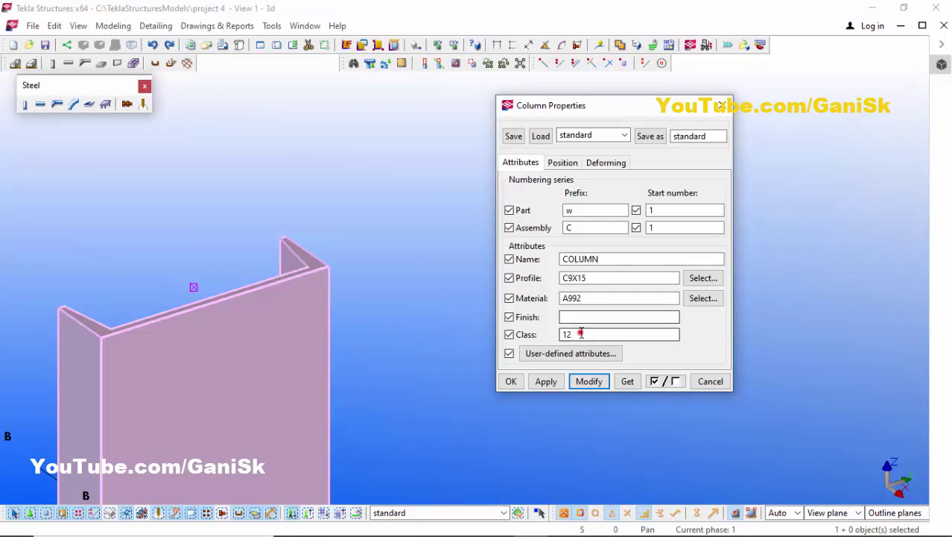
text(3)
click(587, 380)
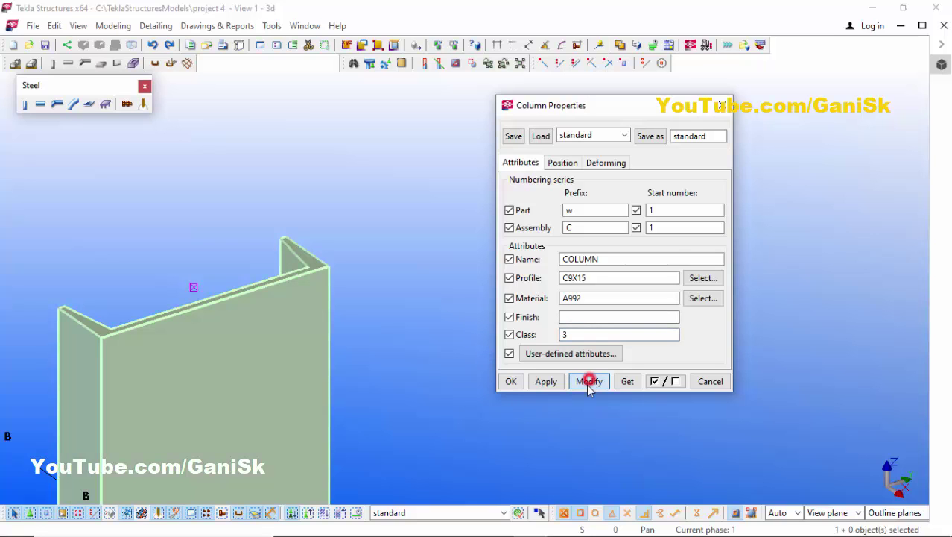
Reopen the profile selection for the column and choose the parametric C profile under Other C profiles
scroll(262, 305, up, 4)
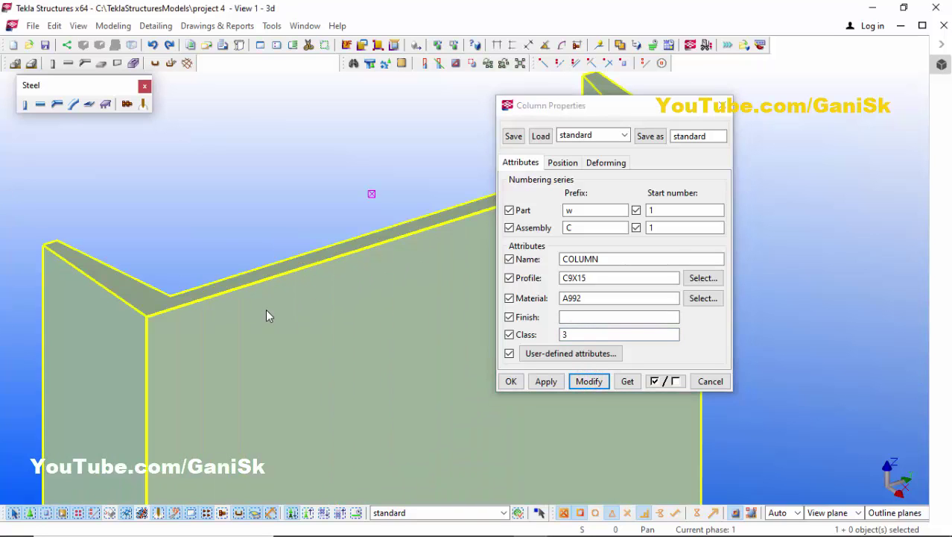
scroll(268, 313, down, 3)
scroll(343, 307, up, 2)
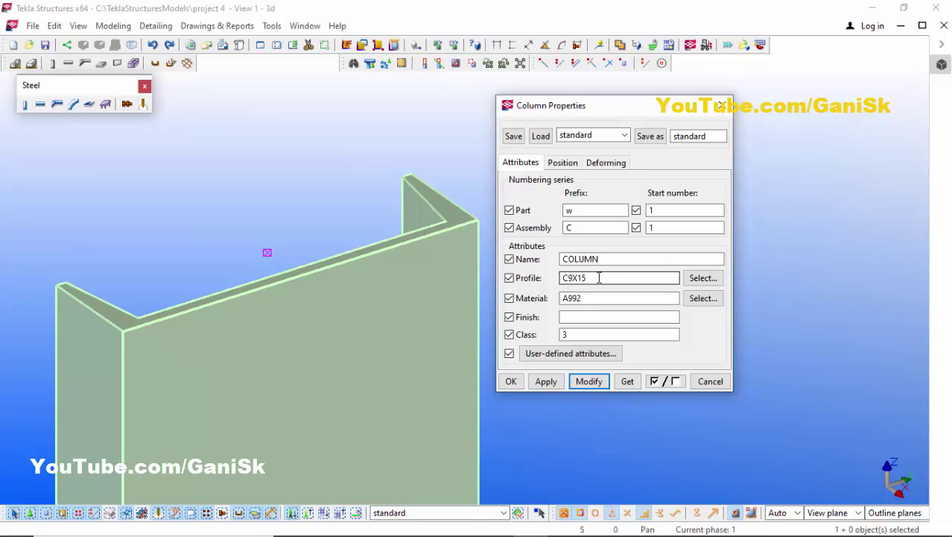
click(698, 278)
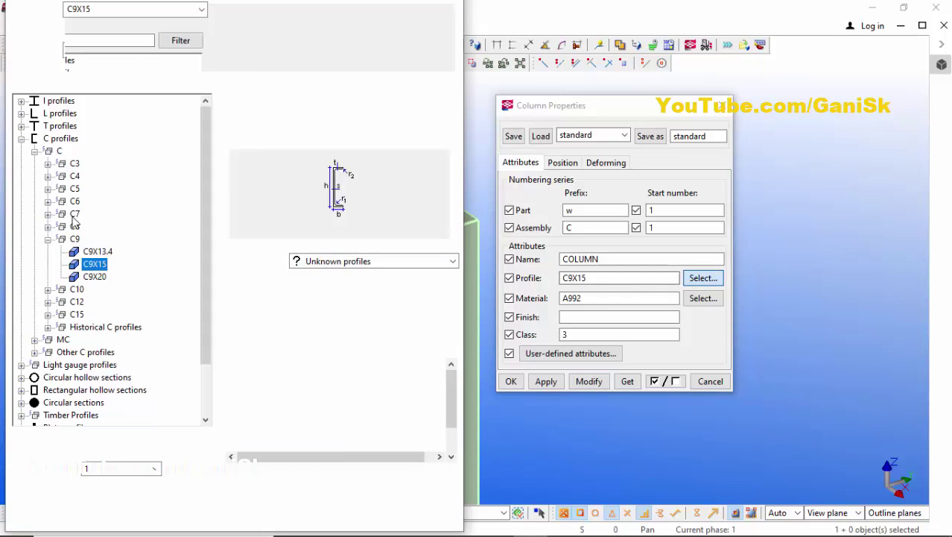
click(34, 111)
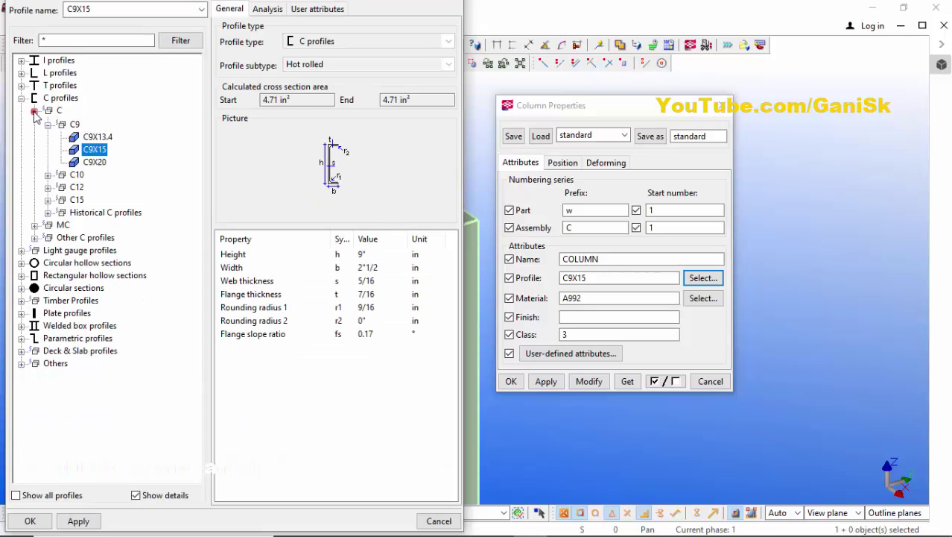
click(58, 111)
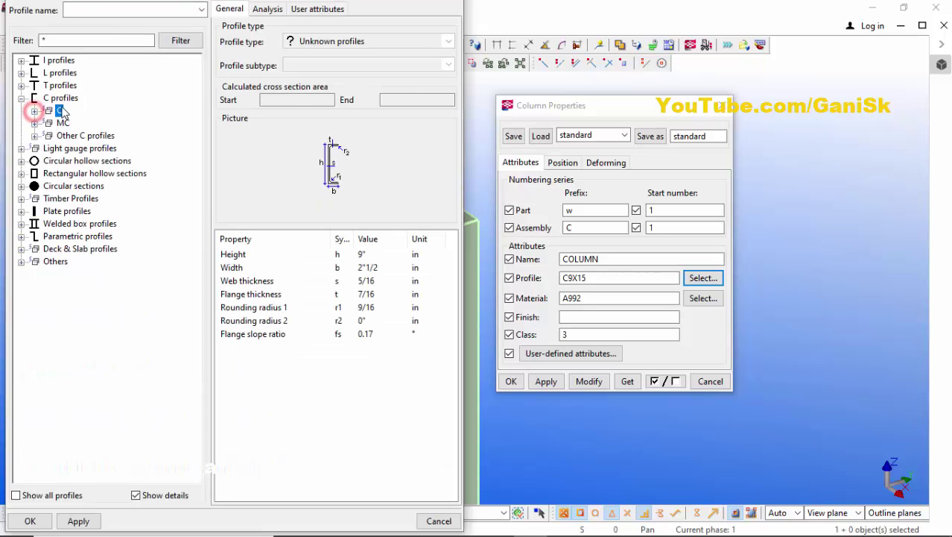
click(34, 135)
click(63, 148)
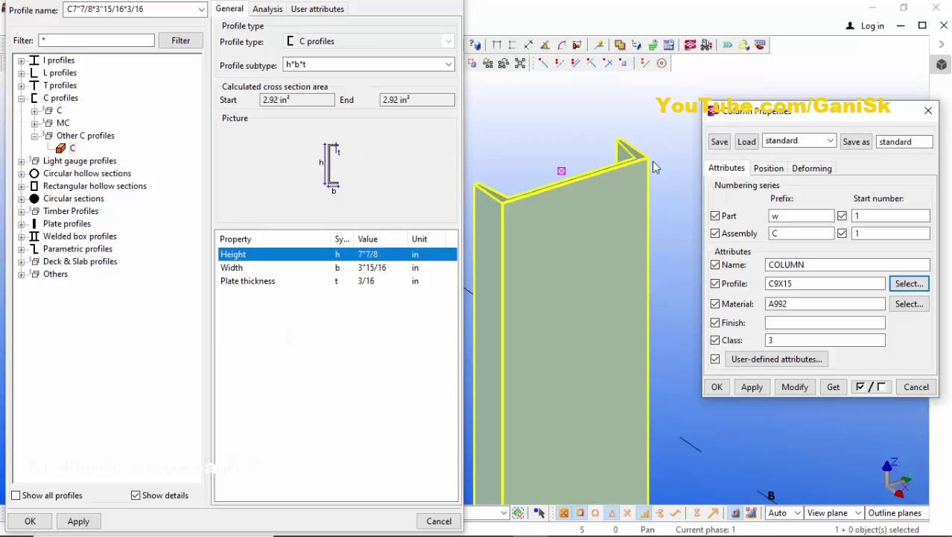
Set the parametric C profile's height to 6 in, width to 2 in and plate thickness to 1/8 in, and modify the column with it
double_click(387, 254)
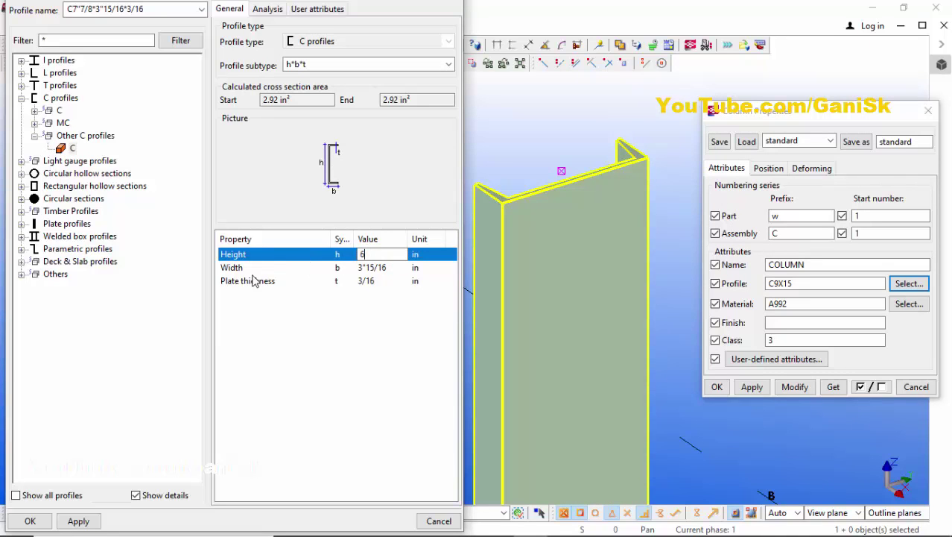
text(6)
double_click(389, 267)
text(2)
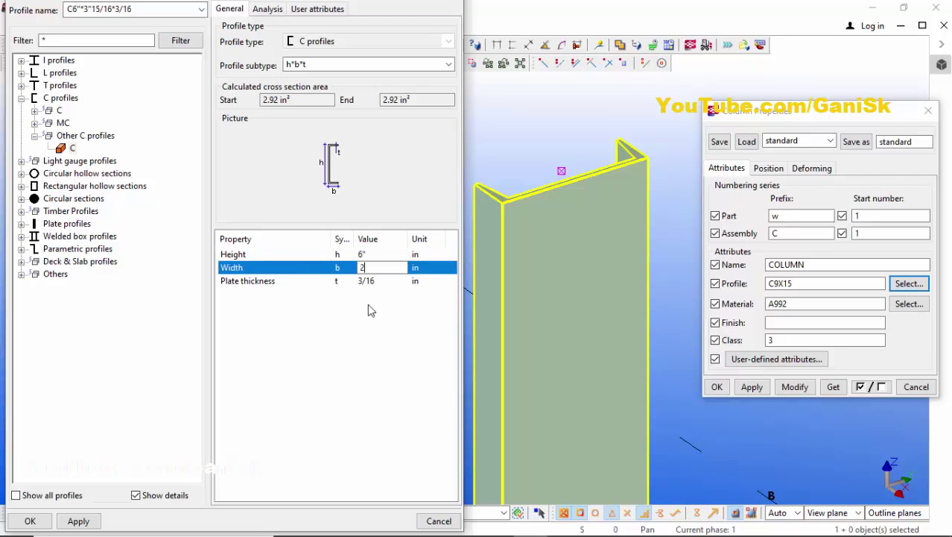
double_click(389, 282)
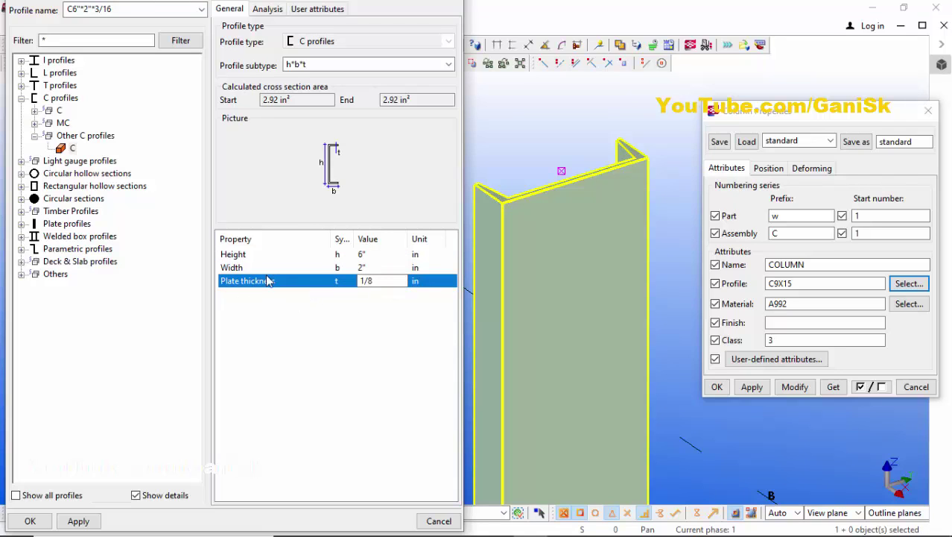
text(1/8)
click(78, 520)
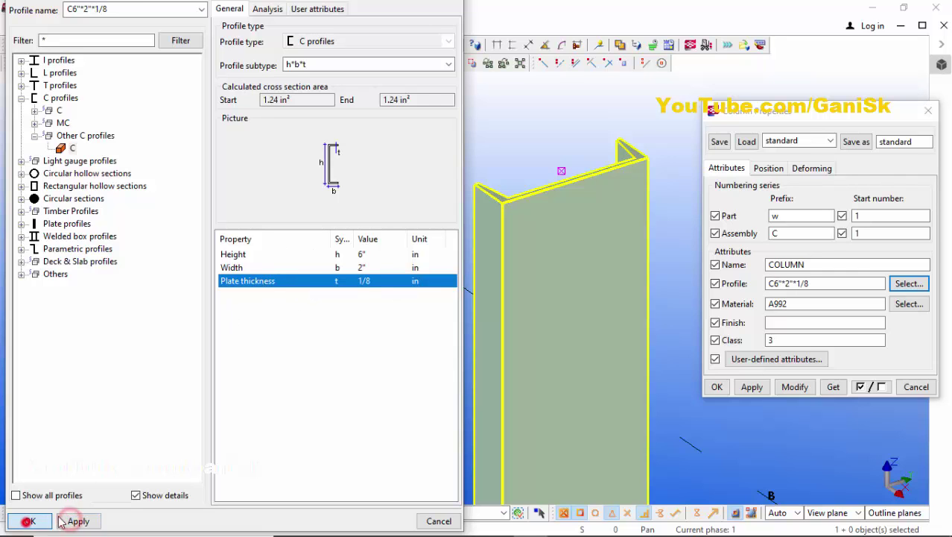
click(30, 520)
click(793, 387)
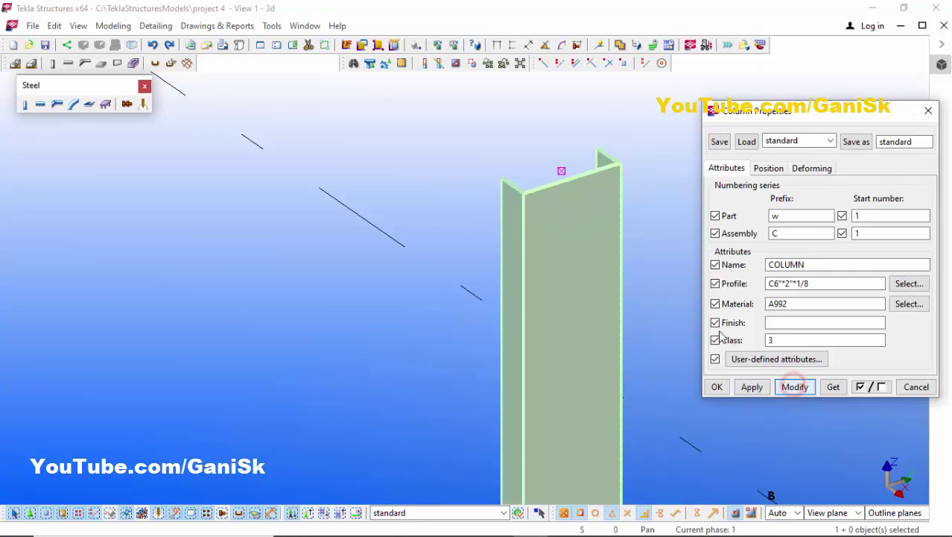
Reopen the column's profile selection and choose the parametric HI profile under Other I profiles
scroll(530, 172, up, 3)
scroll(542, 179, down, 2)
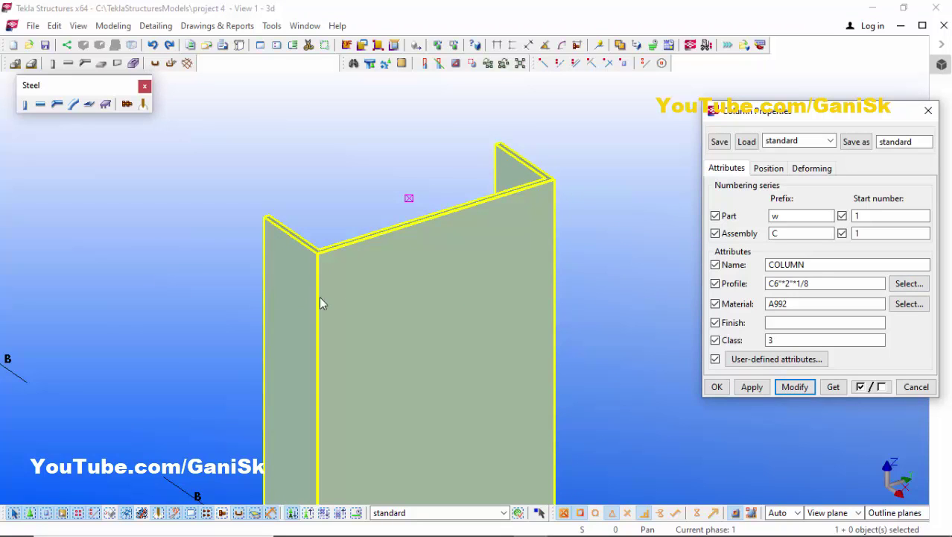
click(909, 284)
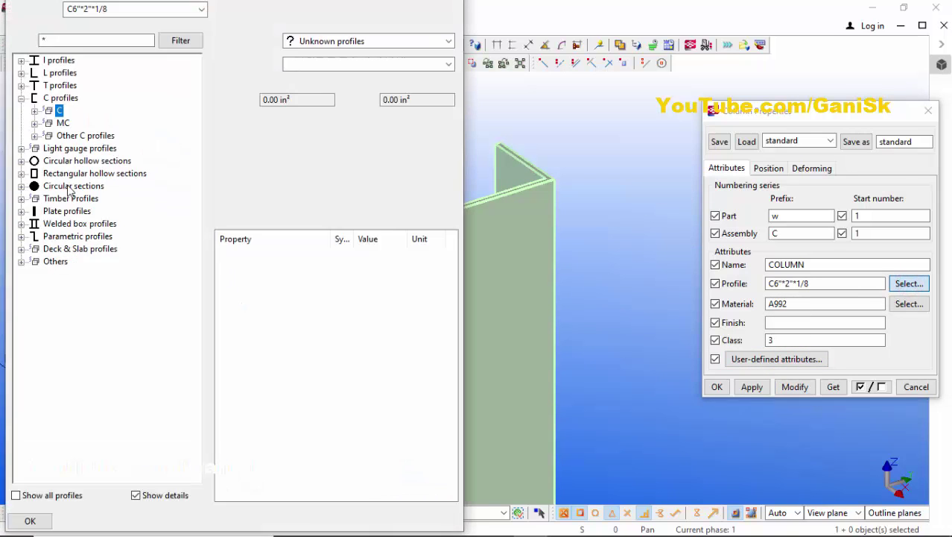
click(22, 98)
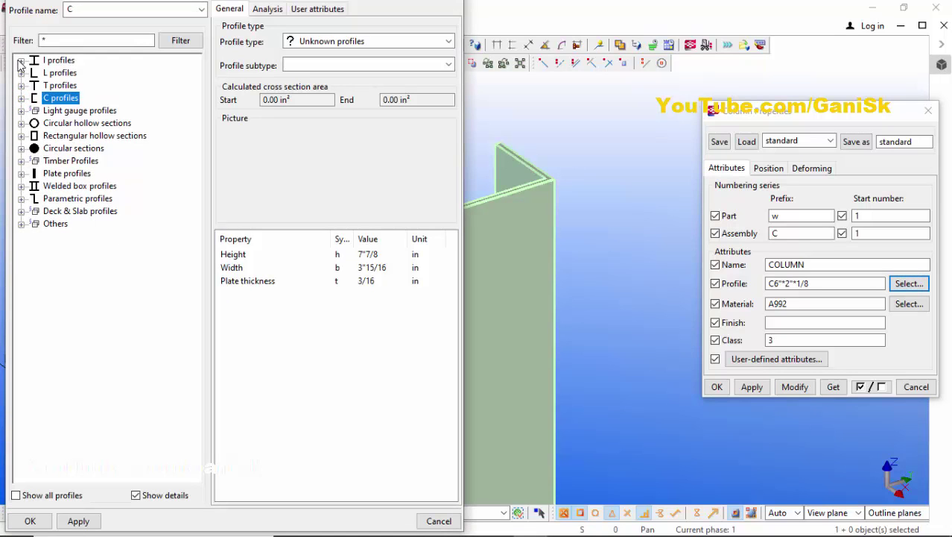
click(21, 60)
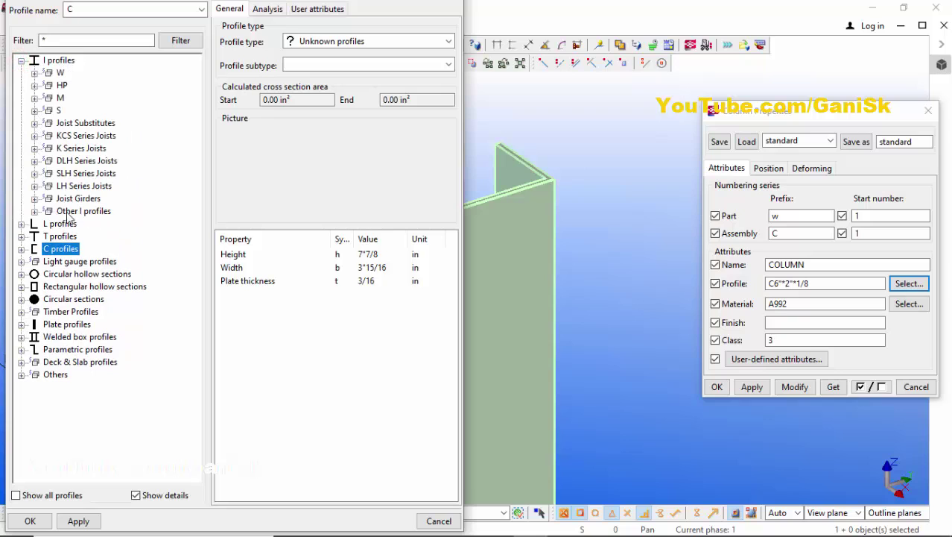
click(34, 210)
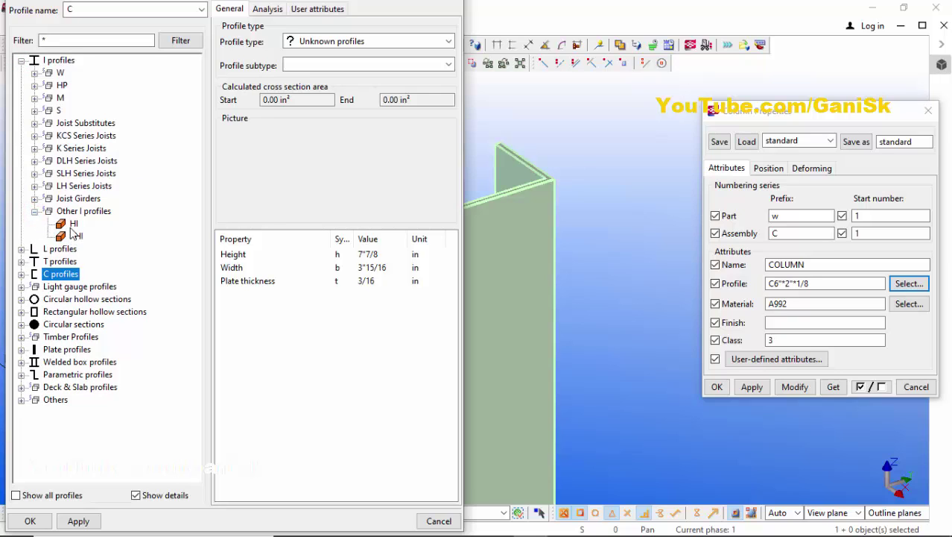
click(73, 223)
Set the HI profile's height to 8 in, web thickness to 1/4 in, flange thickness to 1/8 in and width to 5 in
double_click(372, 255)
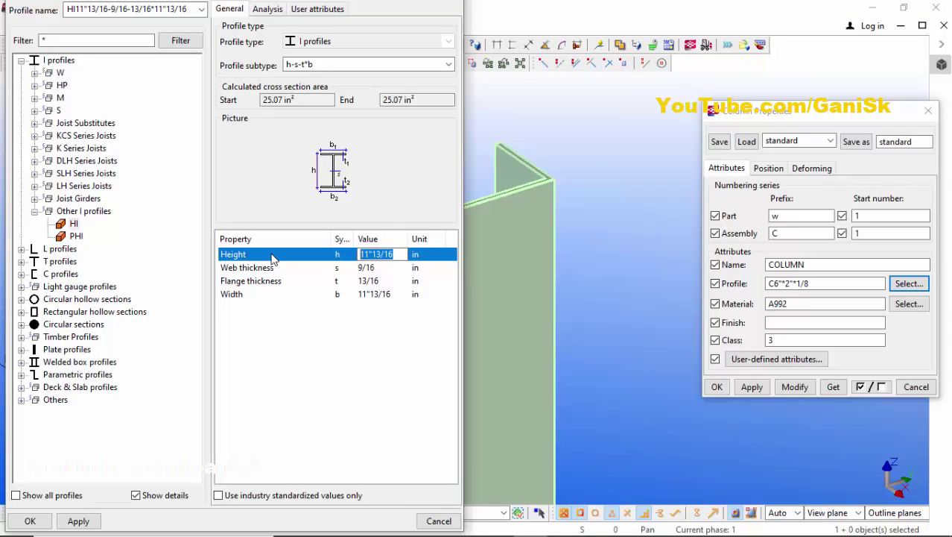
text(8)
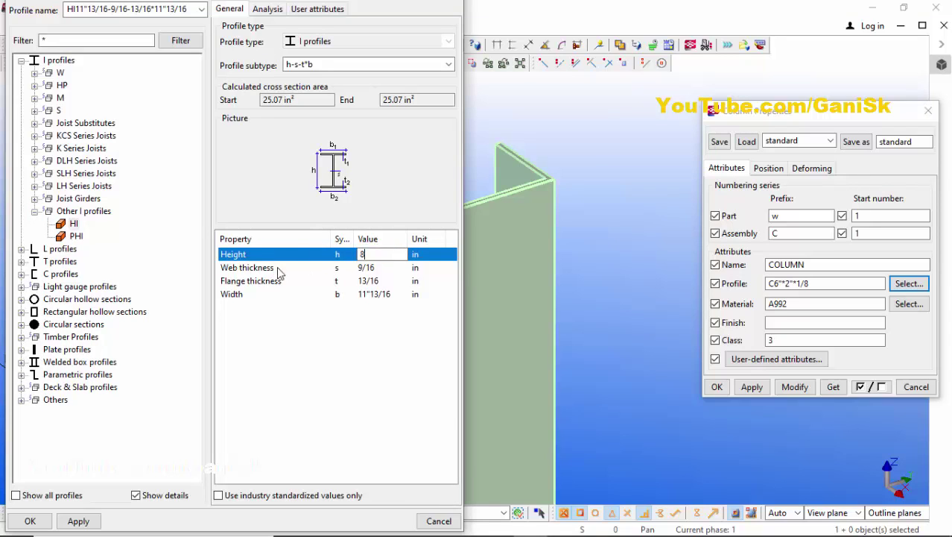
double_click(380, 270)
text(1/4)
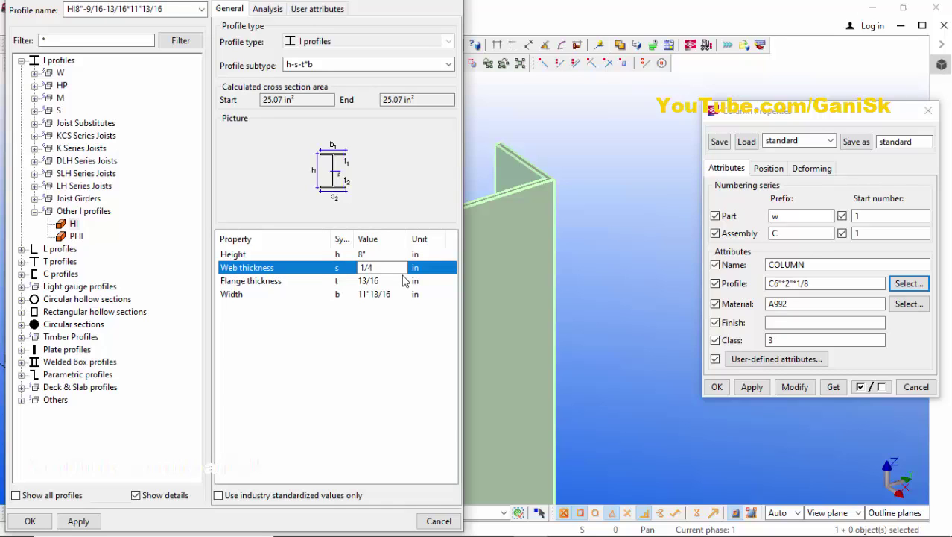
double_click(403, 280)
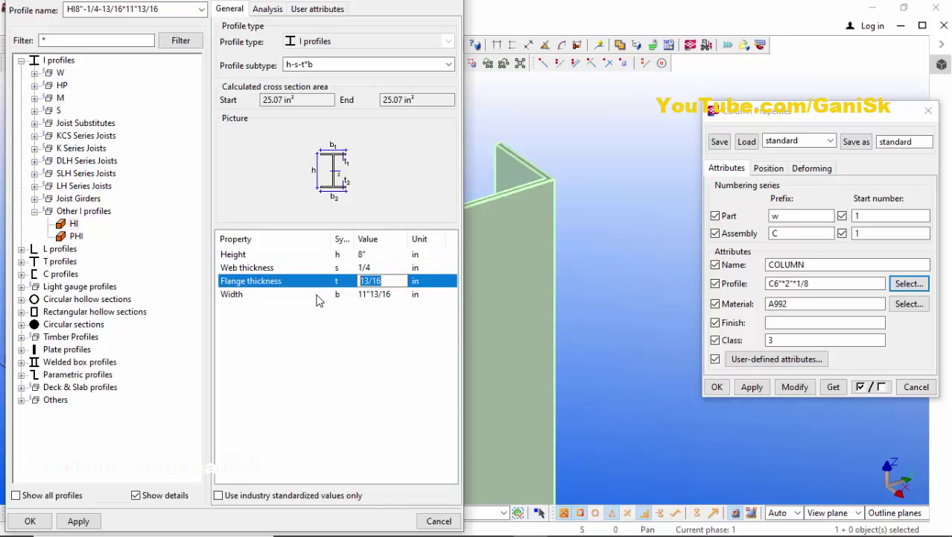
double_click(395, 296)
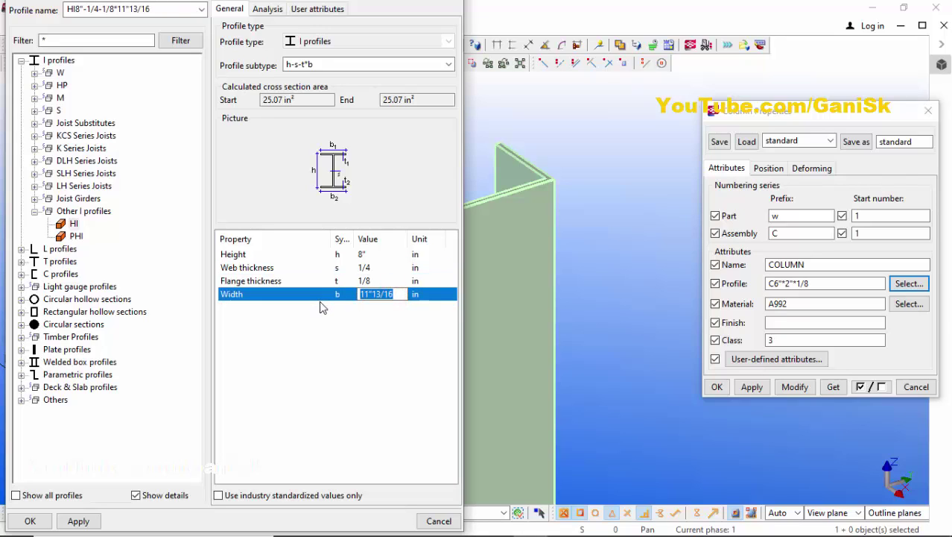
text(5)
Confirm the HI8"-1/4-1/8*5" profile, modify the column with it and accept the column properties
click(78, 520)
click(30, 520)
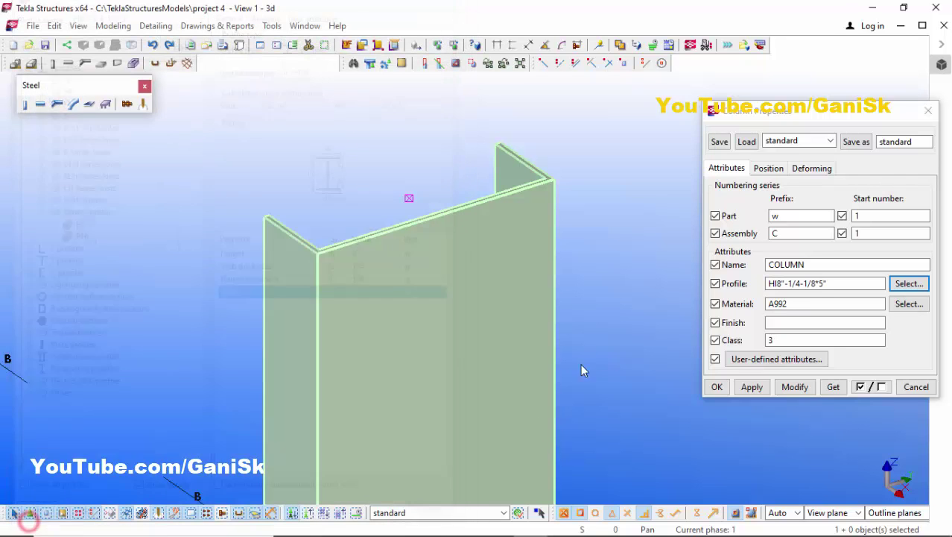
click(795, 387)
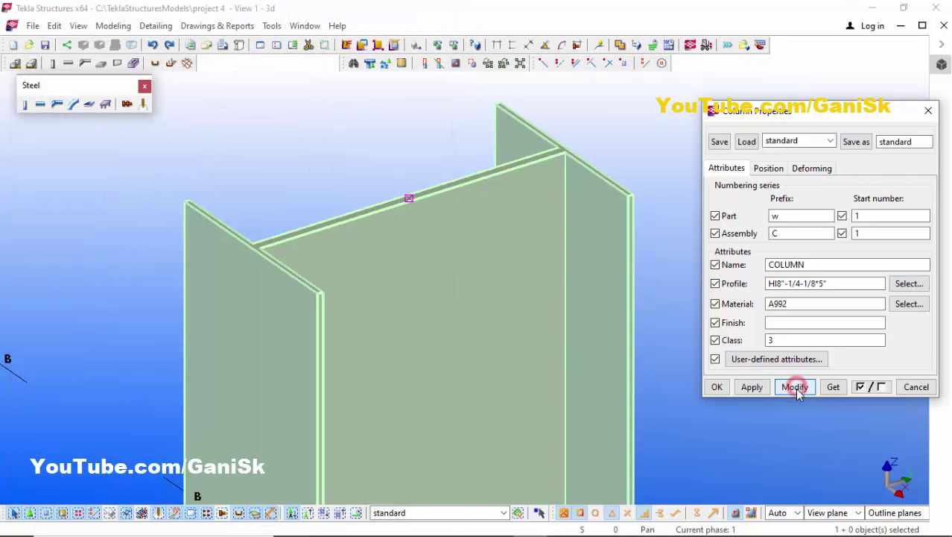
click(752, 387)
click(713, 387)
Examine the upper end of the I-shaped column from a rotated viewpoint
scroll(602, 250, down, 2)
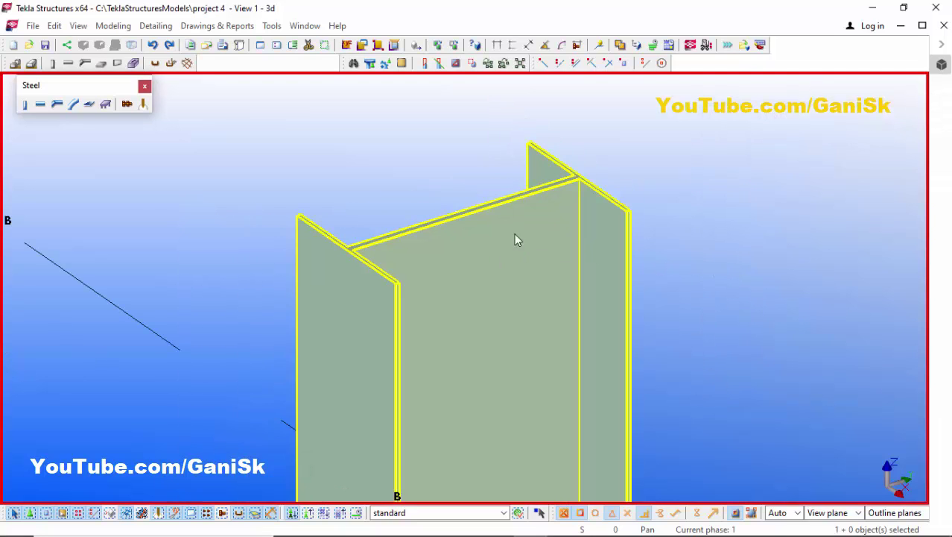
scroll(514, 233, up, 2)
mouse_move(500, 229)
ctrl+middle_down()
mouse_move(502, 270)
mouse_move(567, 288)
ctrl+middle_up()
scroll(567, 288, down, 10)
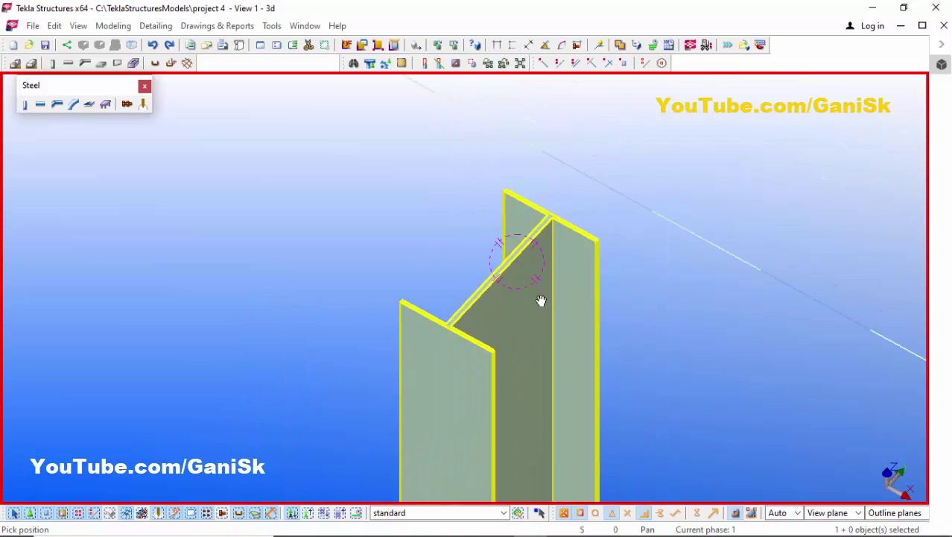
Examine the finished columns along grid A, inspecting the purple I-shaped column at grid 2 and the teal pipe column's upper end at grid 3
scroll(613, 298, down, 2)
scroll(332, 149, up, 8)
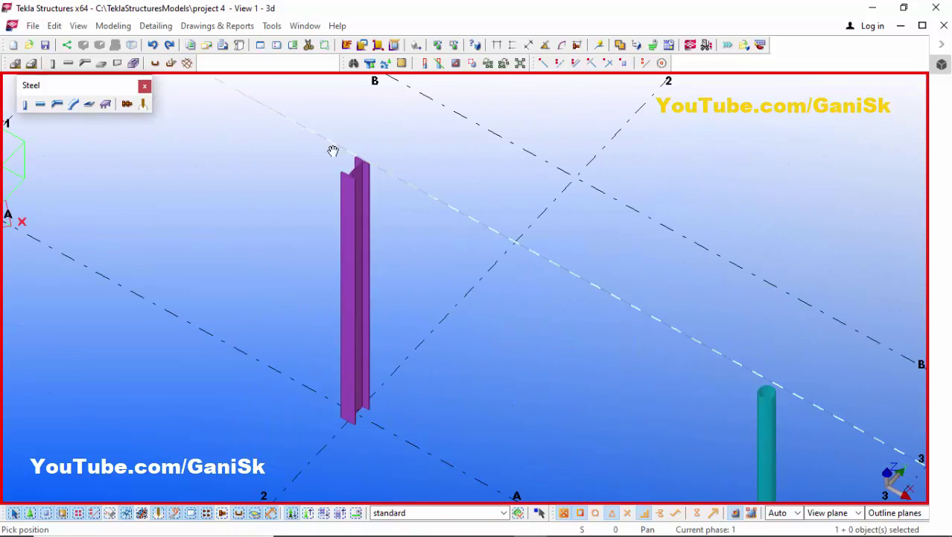
scroll(362, 189, down, 8)
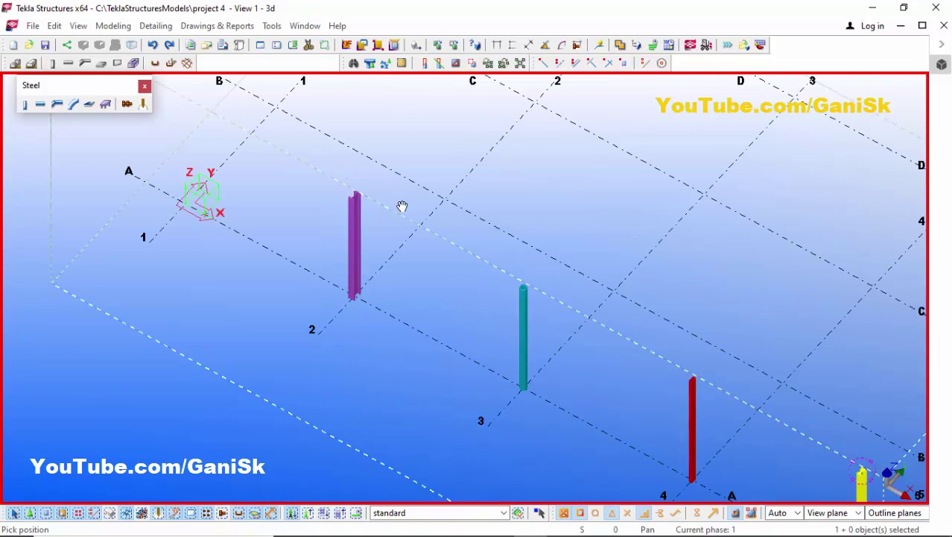
scroll(607, 298, down, 1)
scroll(689, 384, up, 6)
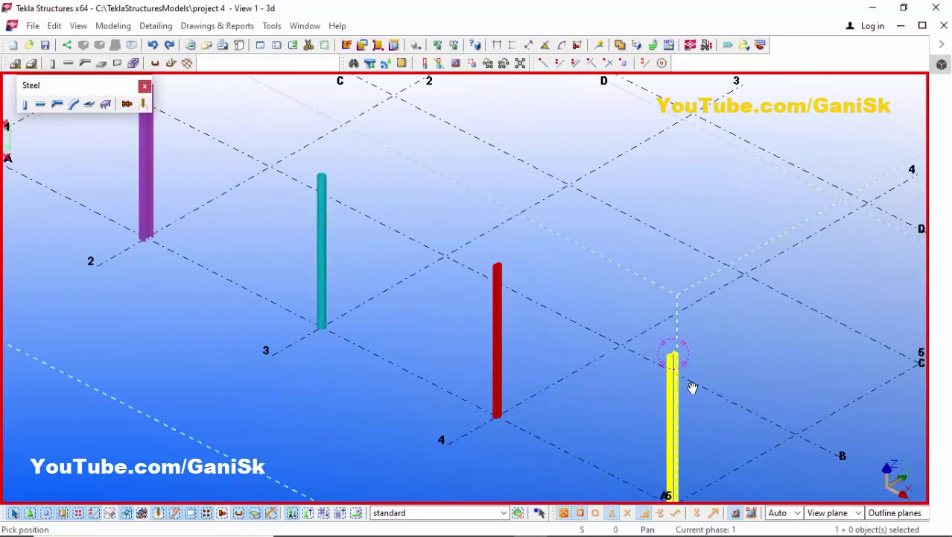
scroll(589, 312, down, 5)
scroll(376, 155, up, 6)
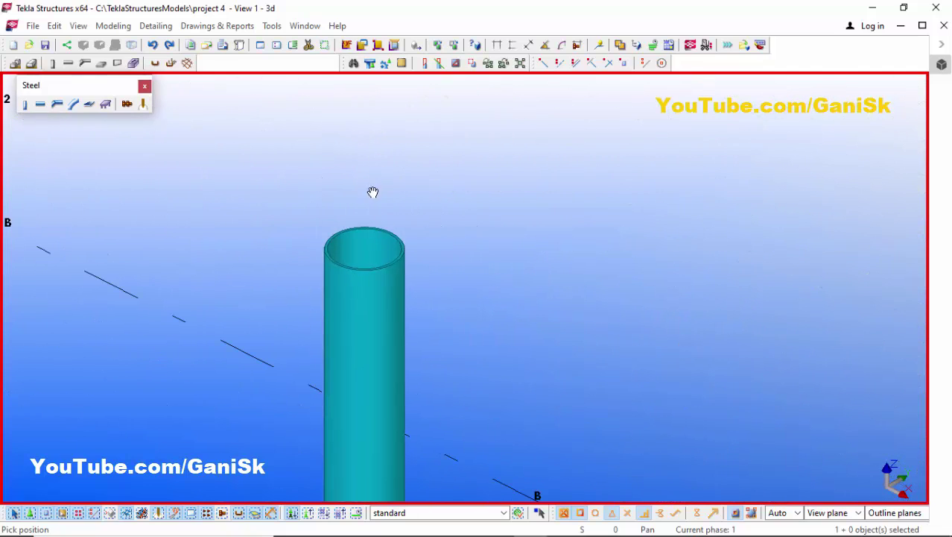
scroll(409, 214, down, 6)
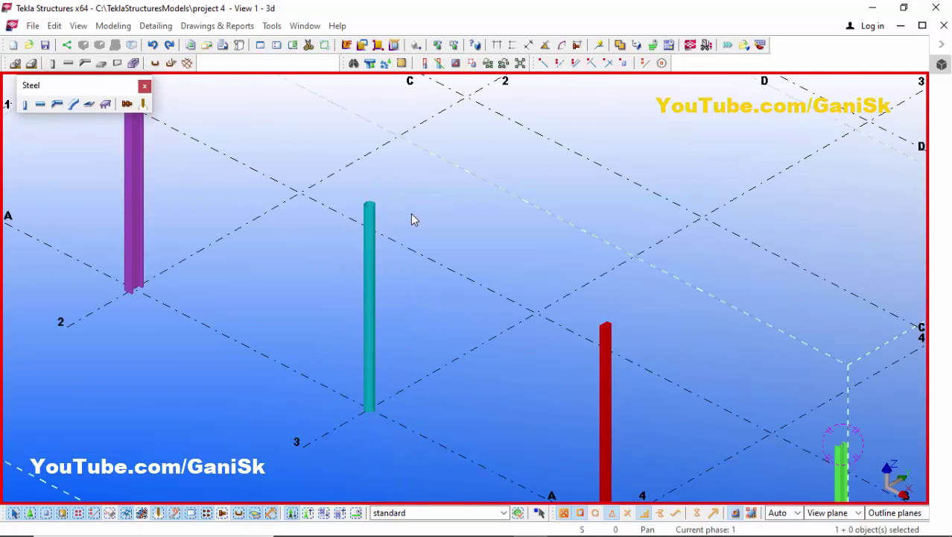
scroll(397, 209, up, 6)
scroll(371, 210, down, 4)
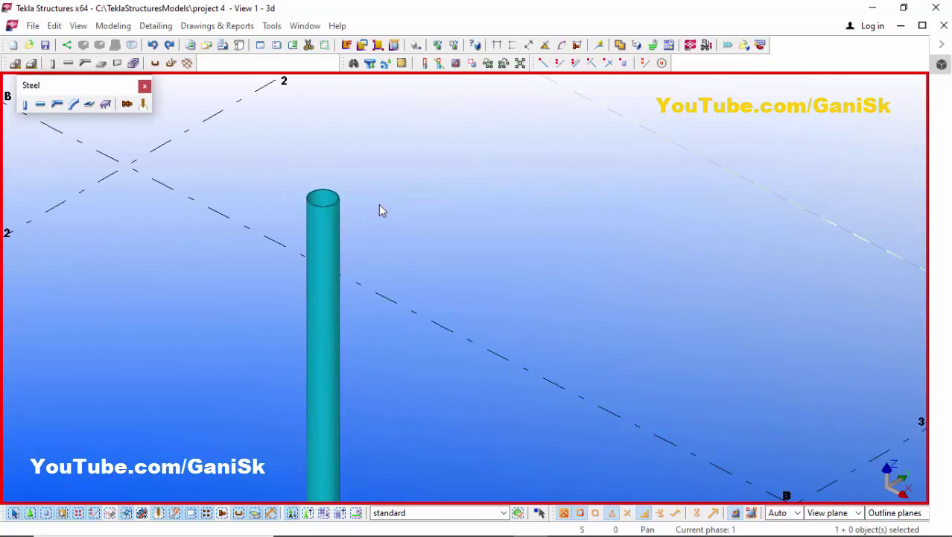
scroll(376, 212, up, 4)
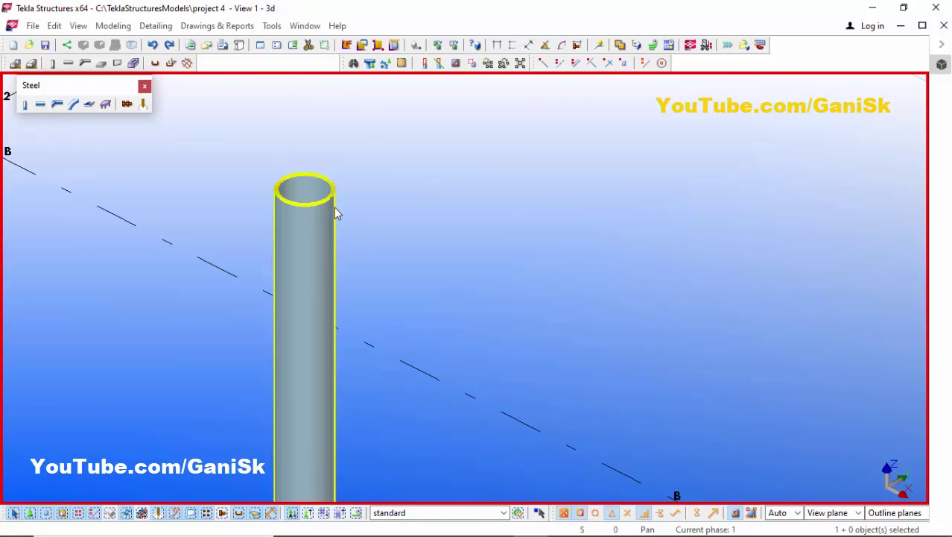
scroll(351, 212, down, 6)
mouse_move(429, 223)
ctrl+middle_down()
mouse_move(418, 245)
mouse_move(521, 248)
mouse_move(474, 249)
mouse_move(425, 232)
mouse_move(457, 234)
mouse_move(408, 235)
mouse_move(384, 223)
mouse_move(417, 236)
mouse_move(339, 234)
mouse_move(380, 228)
mouse_move(384, 246)
mouse_move(430, 264)
mouse_move(337, 239)
mouse_move(379, 247)
ctrl+middle_up()
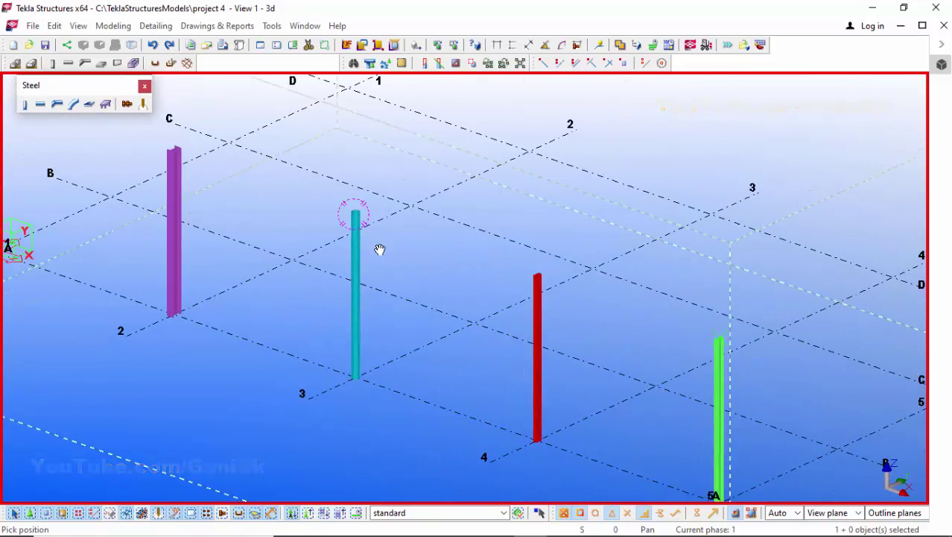